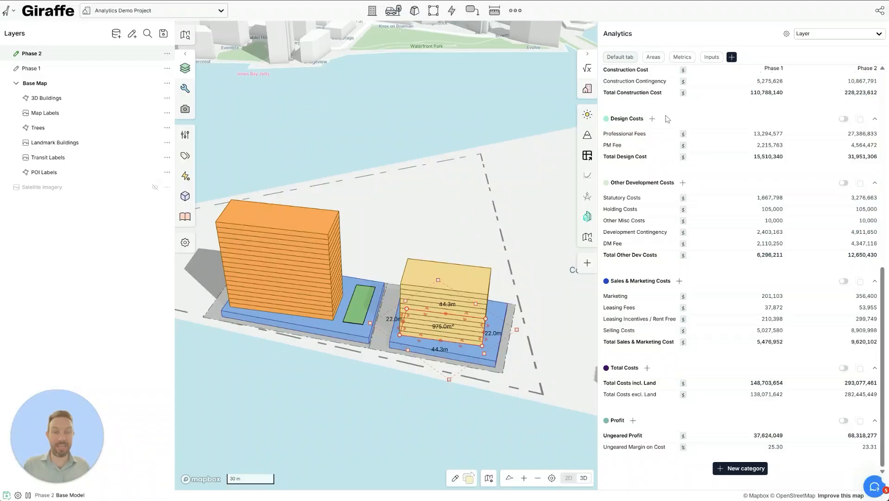
- Browse the Content Library, then launch the Cashflow analytics app from the AppStore
{"action": "scroll", "coordinate": [693, 231], "scroll_direction": "up", "scroll_amount": 10}
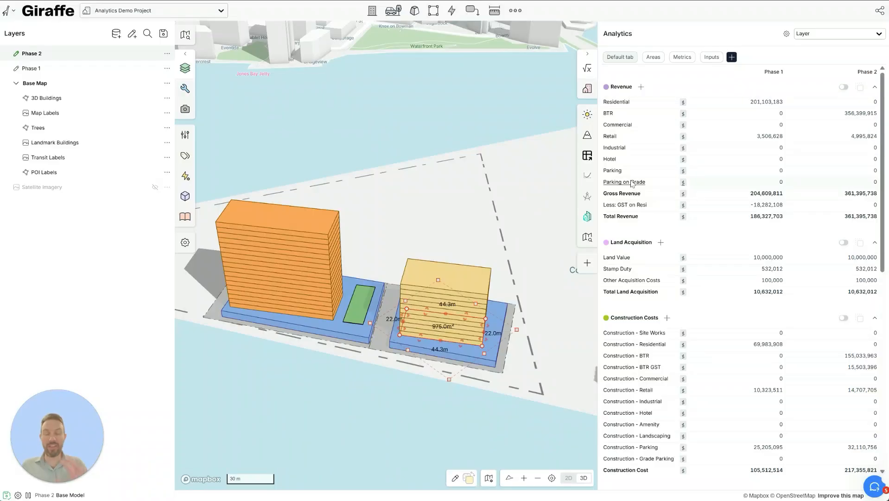
{"action": "scroll", "coordinate": [664, 368], "scroll_direction": "down", "scroll_amount": 10}
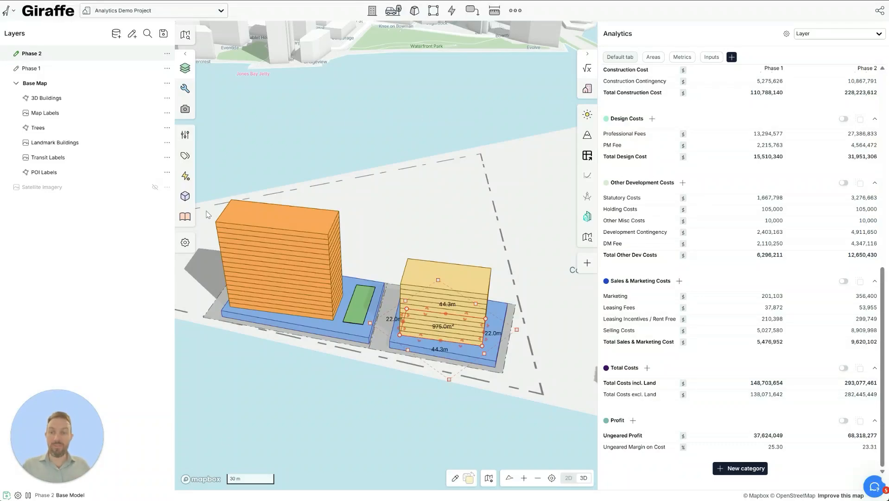
{"action": "left_click", "coordinate": [186, 217]}
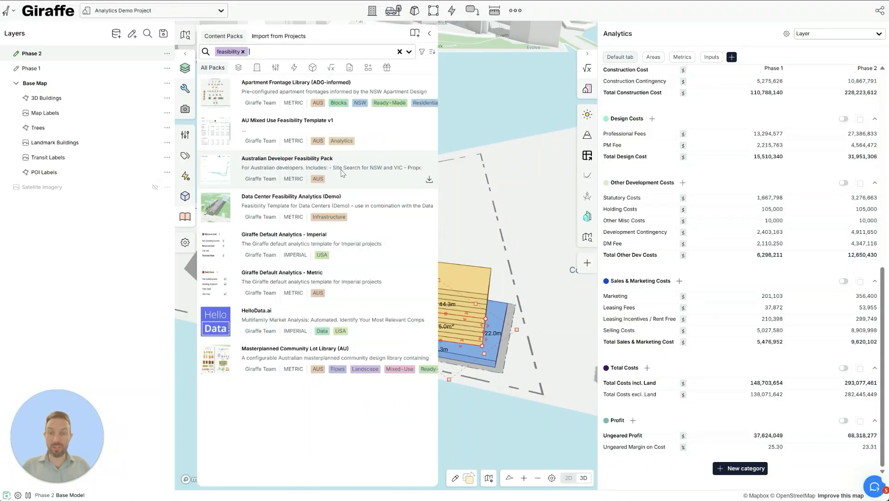
{"action": "left_click", "coordinate": [430, 33]}
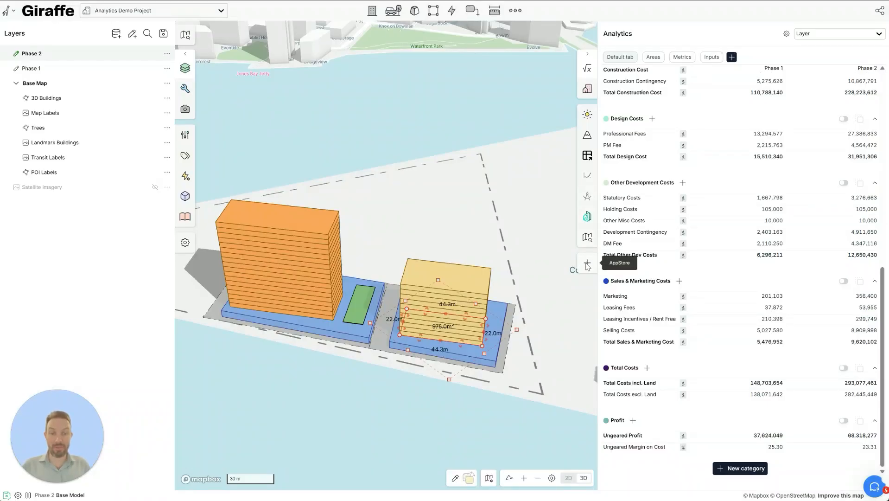
{"action": "left_click", "coordinate": [587, 264]}
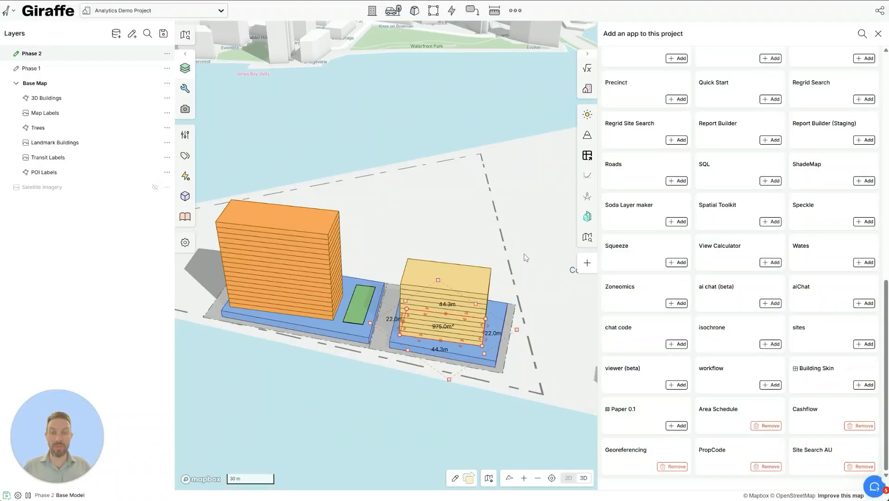
{"action": "left_click", "coordinate": [587, 177]}
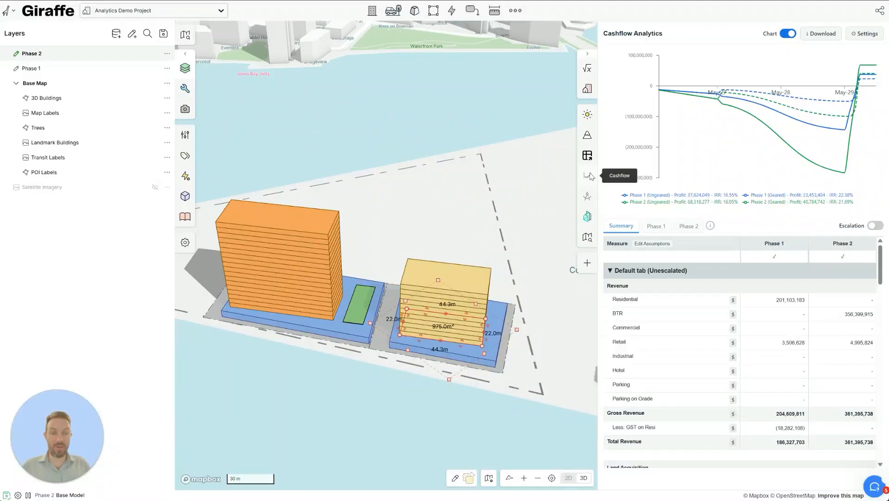
- Switch the Chart off and review the summary table's geared profit, 23,453,404 versus 40,784,742
{"action": "mouse_move", "coordinate": [736, 106]}
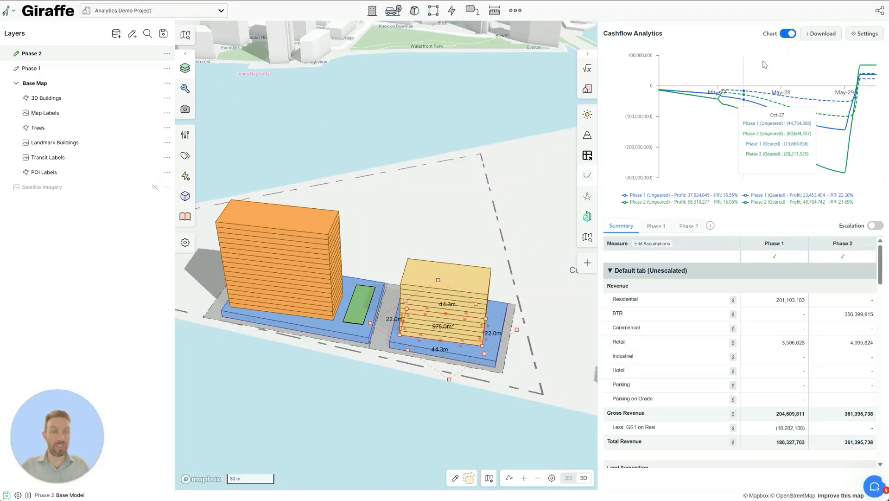
{"action": "left_click", "coordinate": [786, 34]}
{"action": "left_click", "coordinate": [786, 34]}
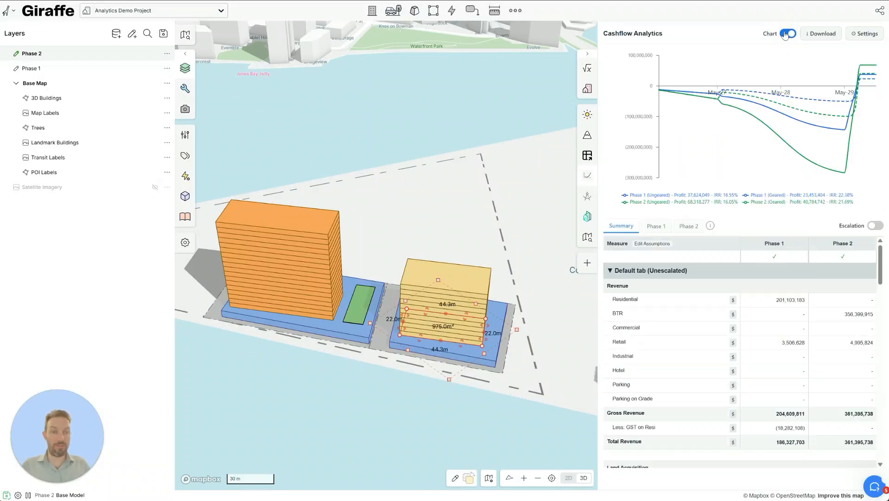
{"action": "left_click", "coordinate": [786, 34]}
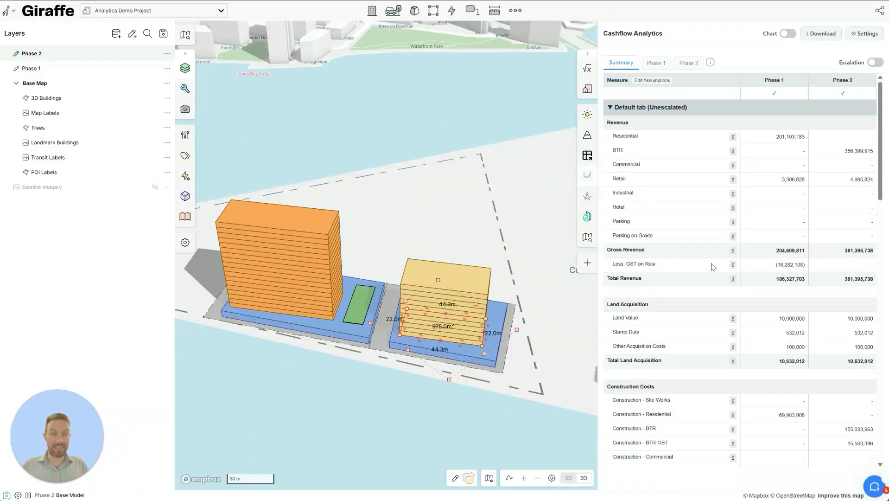
{"action": "scroll", "coordinate": [719, 238], "scroll_direction": "down", "scroll_amount": 2}
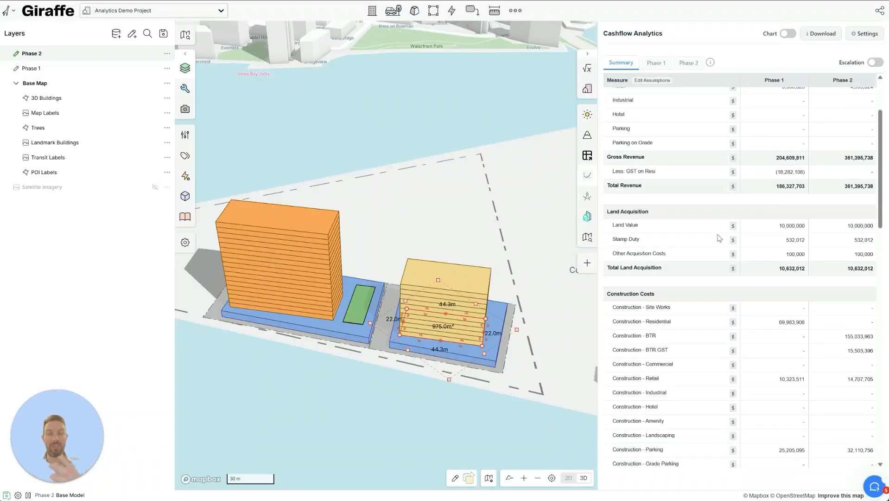
{"action": "scroll", "coordinate": [711, 216], "scroll_direction": "down", "scroll_amount": 10}
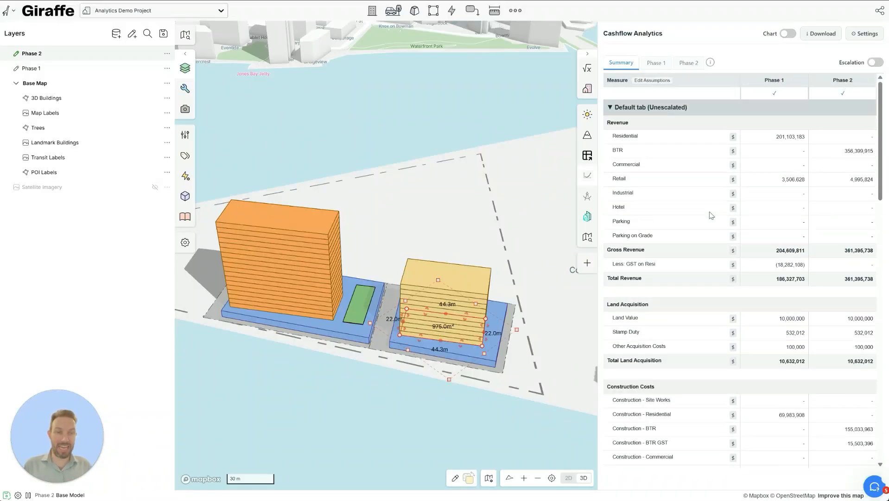
{"action": "scroll", "coordinate": [711, 216], "scroll_direction": "down", "scroll_amount": 3}
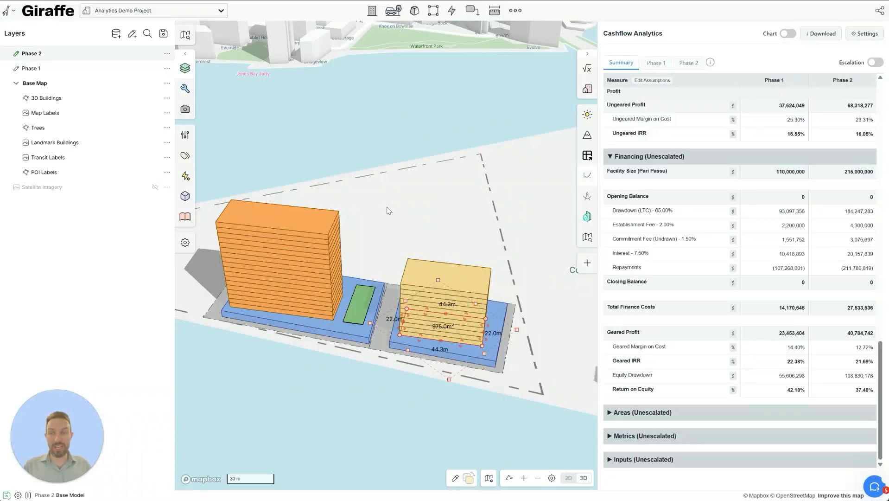
- Return to the Analytics feasibility figures and hide the Phase 1 layer, leaving Phase 2 visible
{"action": "left_click", "coordinate": [588, 69]}
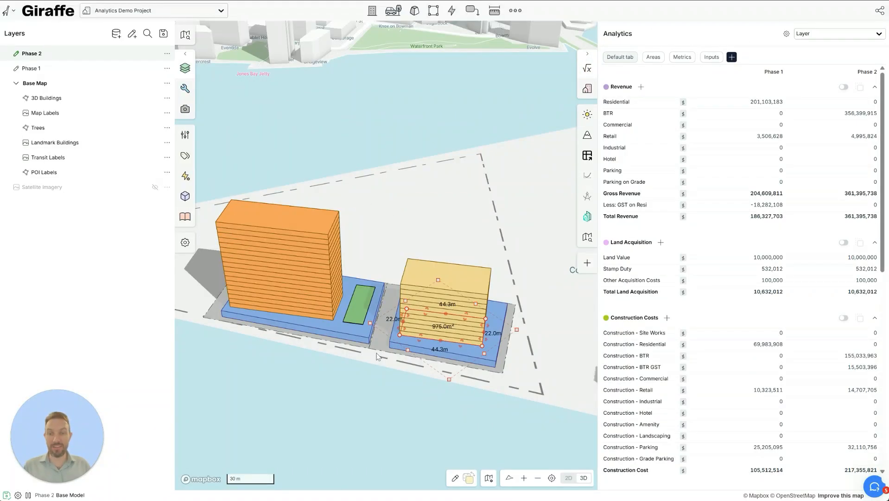
{"action": "left_click", "coordinate": [155, 54]}
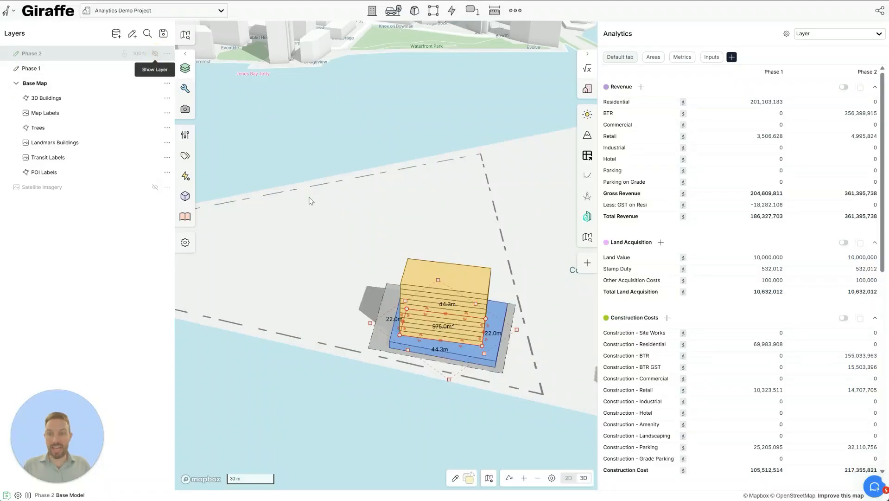
{"action": "left_click", "coordinate": [452, 397]}
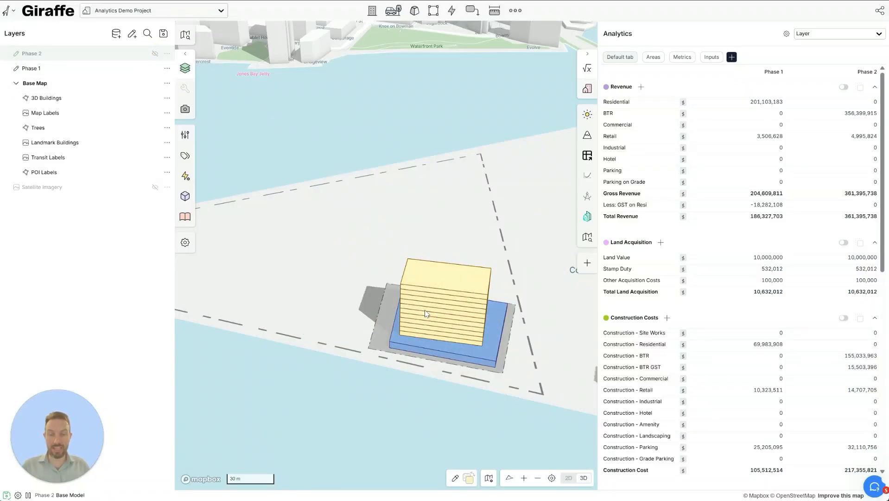
{"action": "left_click", "coordinate": [154, 54]}
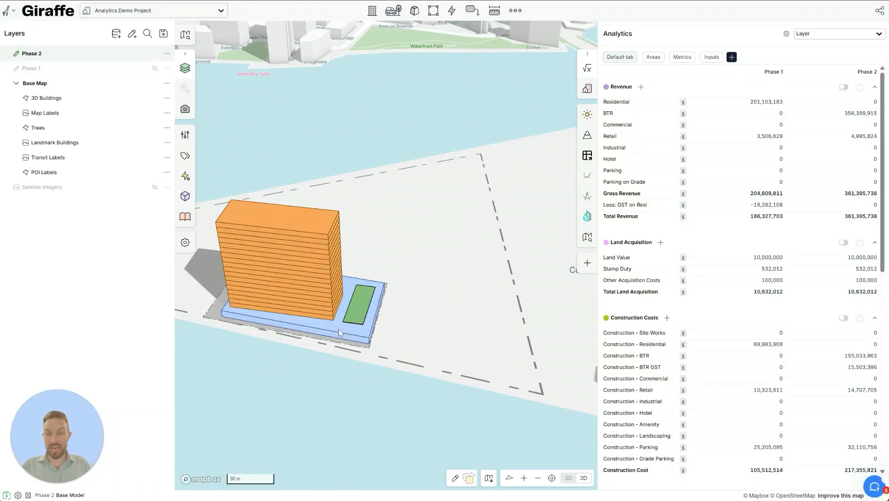
{"action": "mouse_move", "coordinate": [155, 56]}
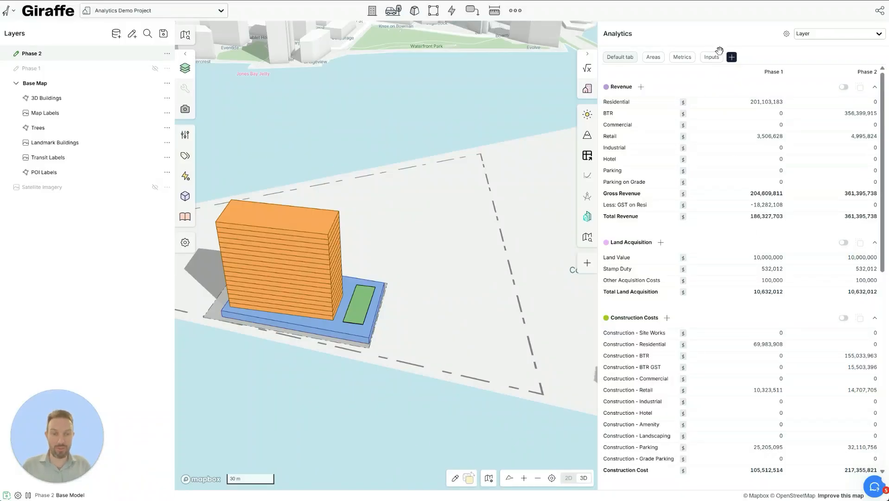
- Reopen the Cashflow summary, preview escalated values, then switch Escalation back off
{"action": "left_click", "coordinate": [589, 176]}
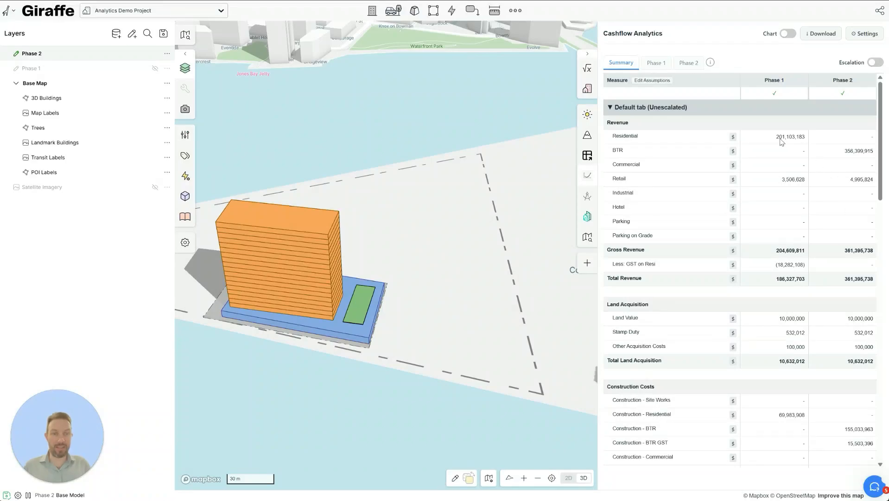
{"action": "scroll", "coordinate": [745, 373], "scroll_direction": "down", "scroll_amount": 6}
{"action": "scroll", "coordinate": [745, 373], "scroll_direction": "down", "scroll_amount": 6}
{"action": "scroll", "coordinate": [745, 373], "scroll_direction": "up", "scroll_amount": 11}
{"action": "left_click", "coordinate": [878, 64]}
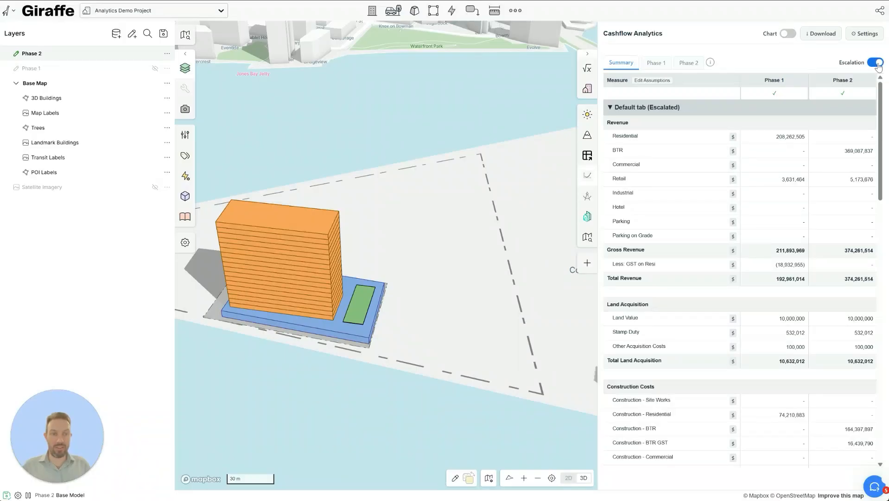
{"action": "left_click", "coordinate": [878, 64]}
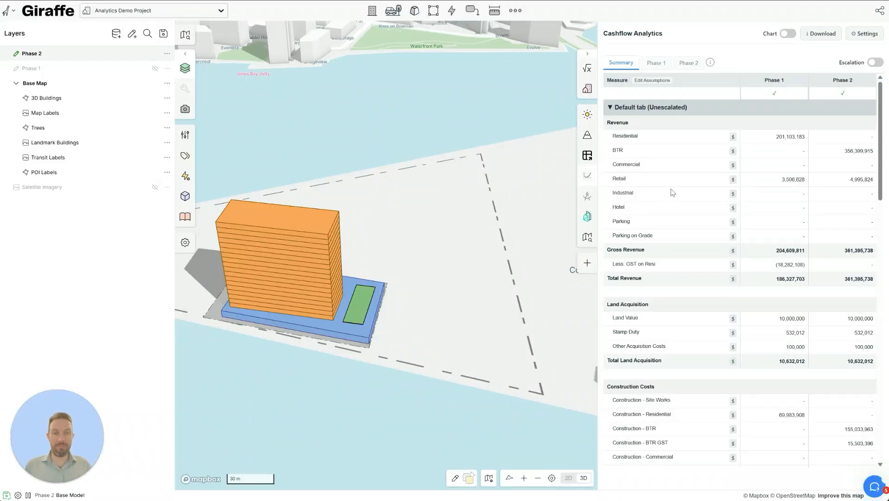
- Show the Assumptions column in a widened panel, keeping Residential revenue timed at Settlement
{"action": "left_click", "coordinate": [663, 82]}
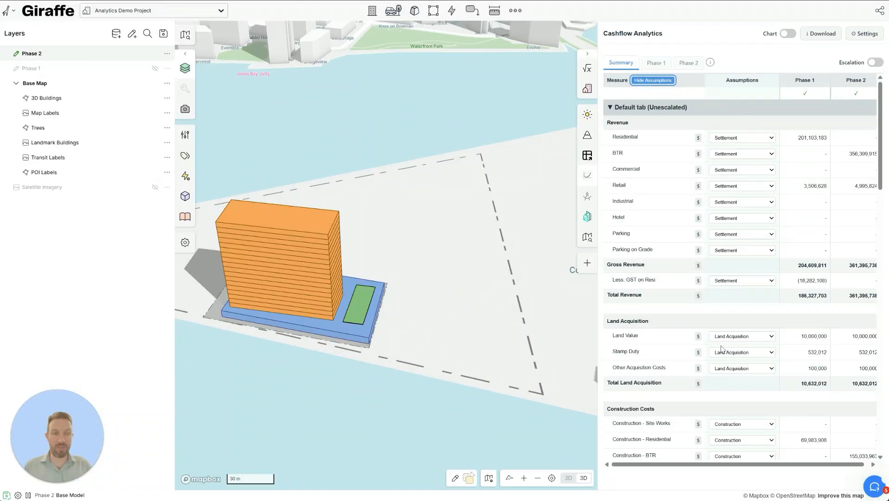
{"action": "left_click_drag", "start_coordinate": [596, 278], "coordinate": [359, 285]}
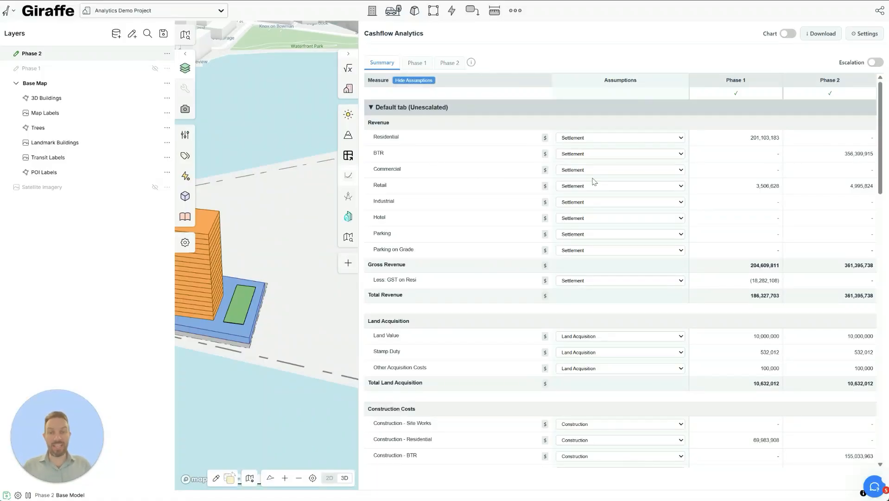
{"action": "left_click", "coordinate": [620, 139]}
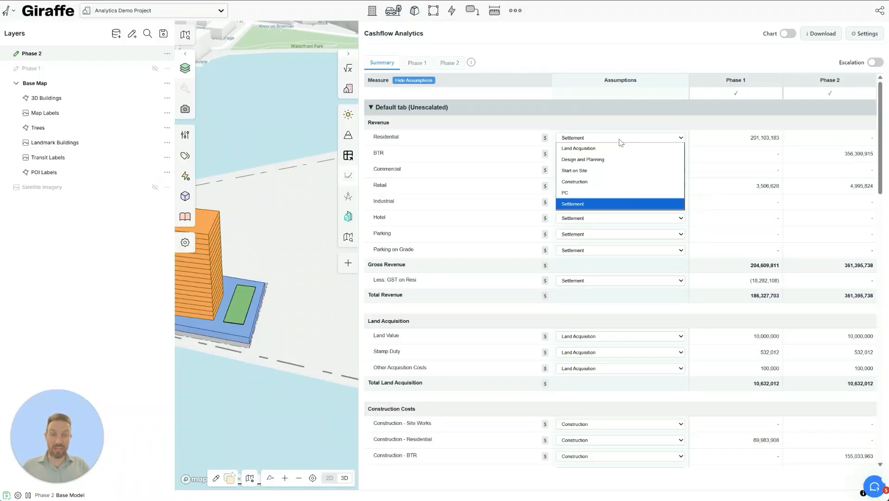
{"action": "left_click", "coordinate": [620, 139]}
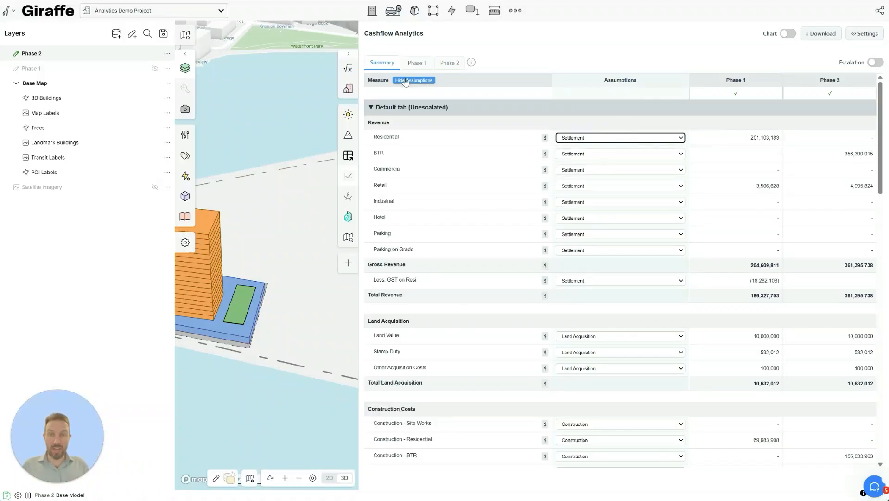
{"action": "scroll", "coordinate": [591, 236], "scroll_direction": "down", "scroll_amount": 1}
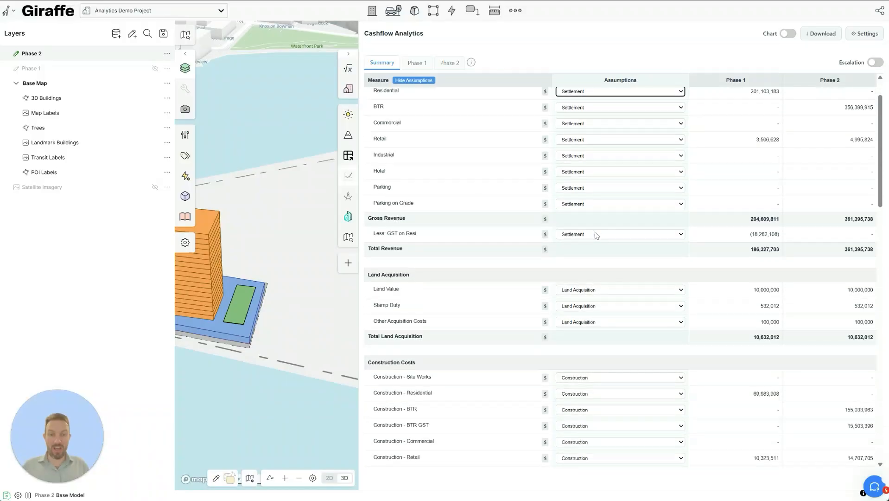
{"action": "scroll", "coordinate": [610, 311], "scroll_direction": "down", "scroll_amount": 6}
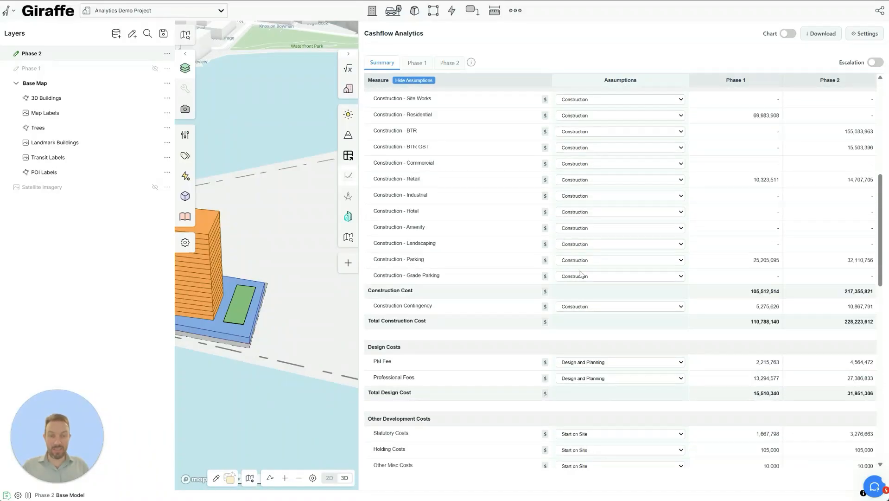
{"action": "scroll", "coordinate": [582, 302], "scroll_direction": "down", "scroll_amount": 8}
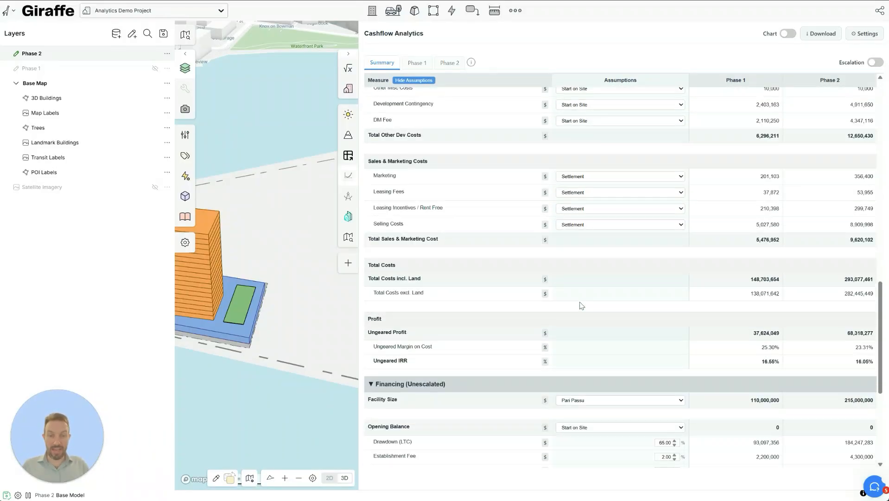
{"action": "scroll", "coordinate": [582, 305], "scroll_direction": "up", "scroll_amount": 6}
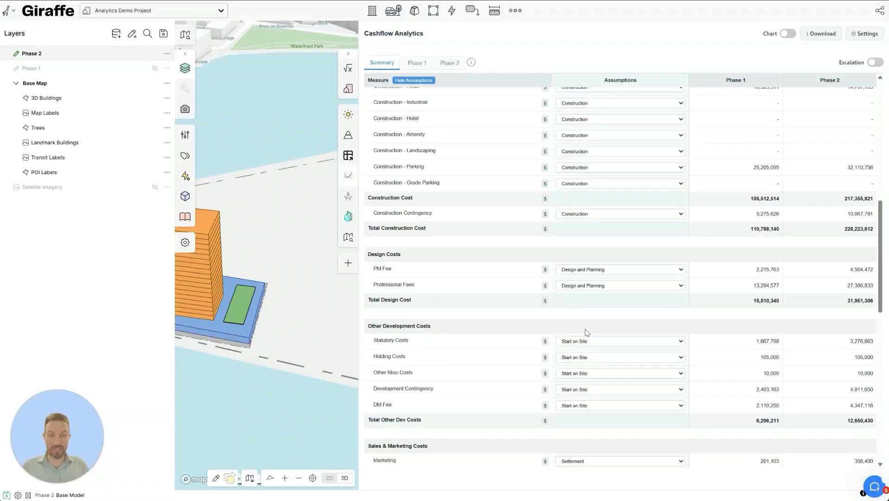
{"action": "scroll", "coordinate": [586, 328], "scroll_direction": "up", "scroll_amount": 1}
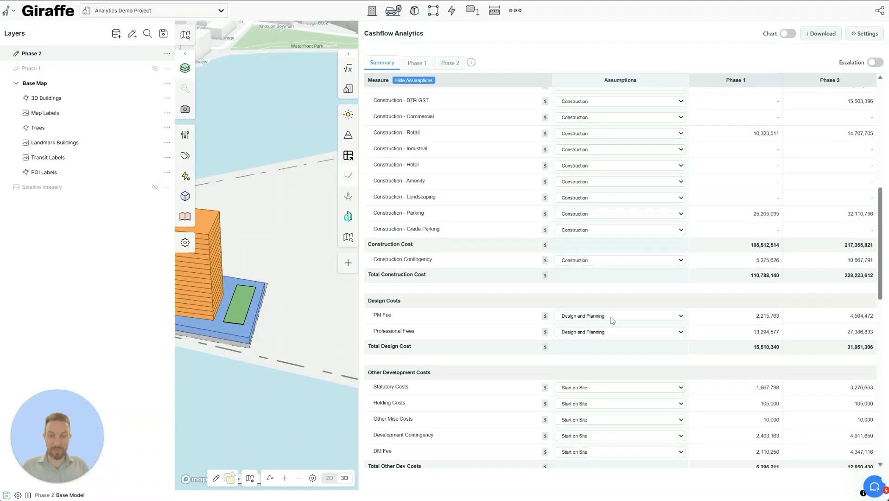
{"action": "scroll", "coordinate": [599, 291], "scroll_direction": "up", "scroll_amount": 4}
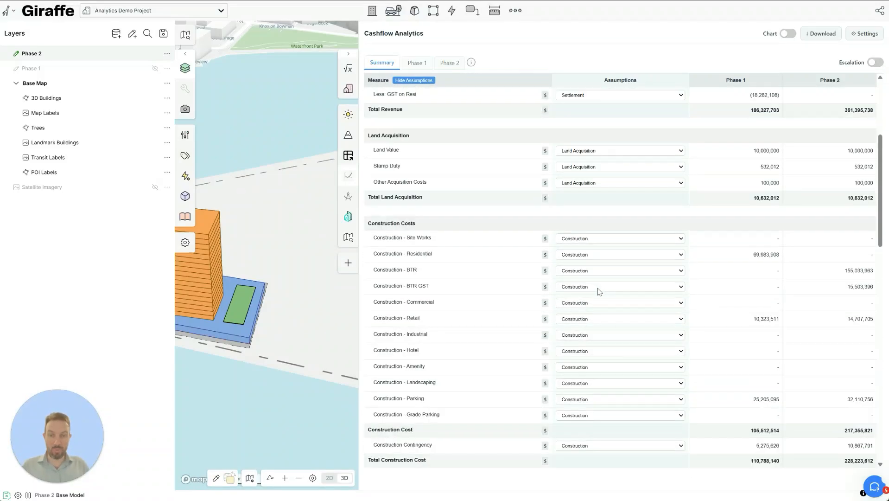
{"action": "scroll", "coordinate": [599, 291], "scroll_direction": "up", "scroll_amount": 2}
- Time Land Value, Stamp Duty and Other Acquisition Costs to Start on Site, then hide assumptions
{"action": "left_click", "coordinate": [611, 246]}
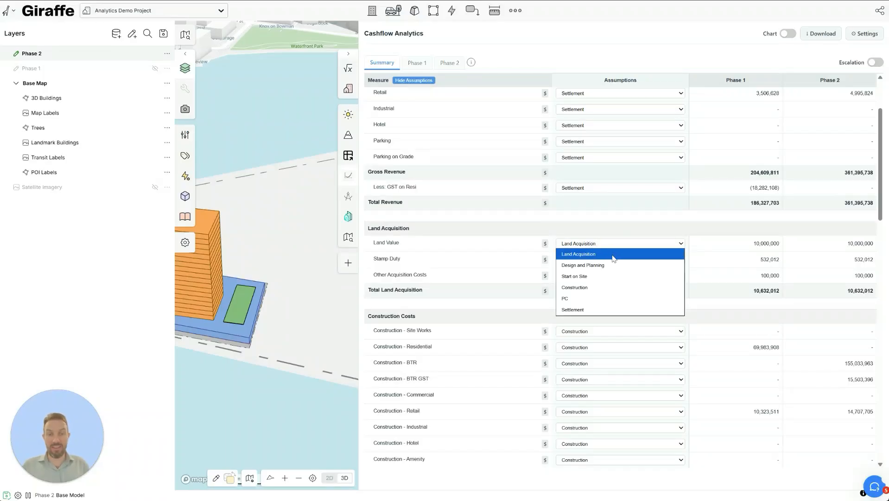
{"action": "left_click", "coordinate": [610, 276]}
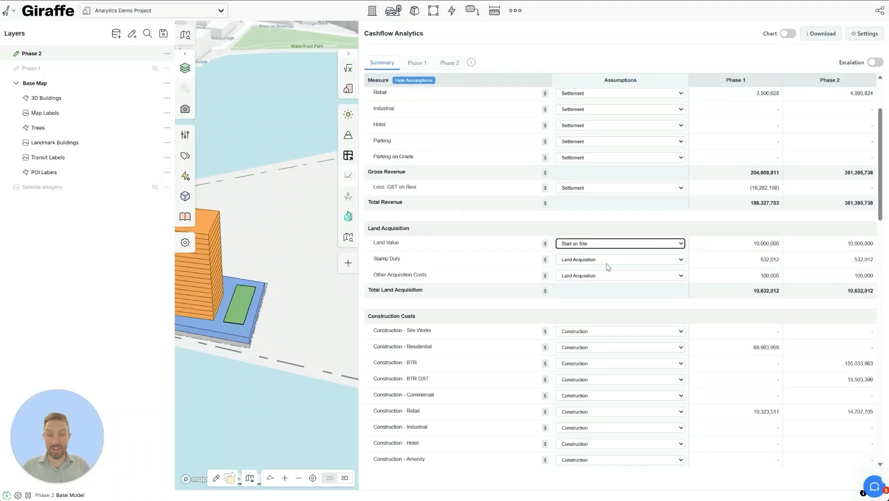
{"action": "left_click", "coordinate": [610, 261]}
{"action": "left_click", "coordinate": [589, 289]}
{"action": "left_click", "coordinate": [588, 275]}
{"action": "left_click", "coordinate": [589, 306]}
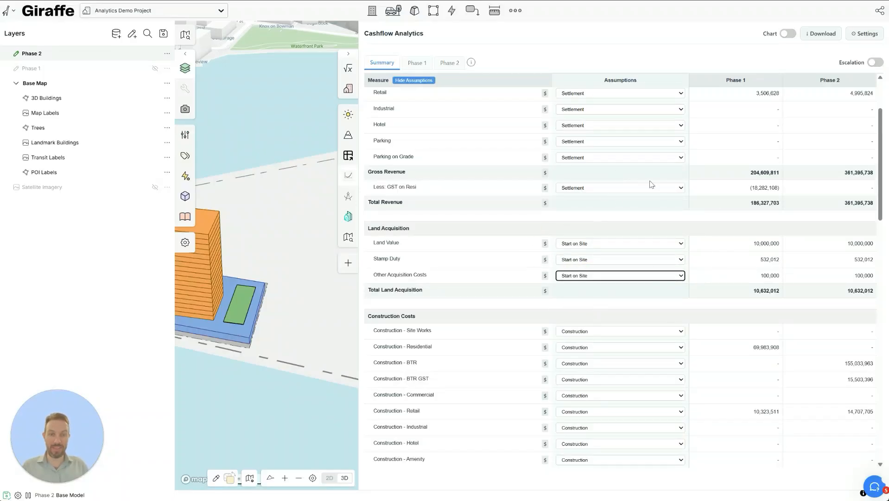
{"action": "left_click", "coordinate": [407, 82]}
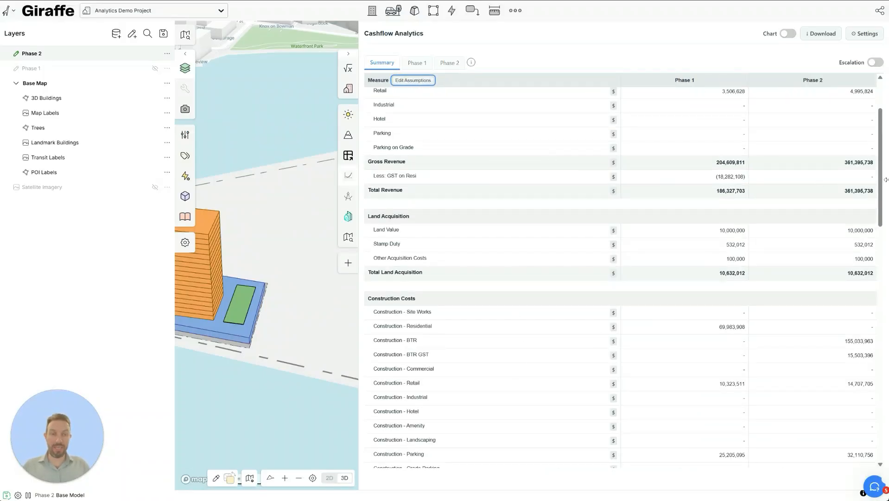
- Switch to the Phase 1 tab and browse its month-by-month cashflow columns and rows
{"action": "scroll", "coordinate": [512, 210], "scroll_direction": "up", "scroll_amount": 2}
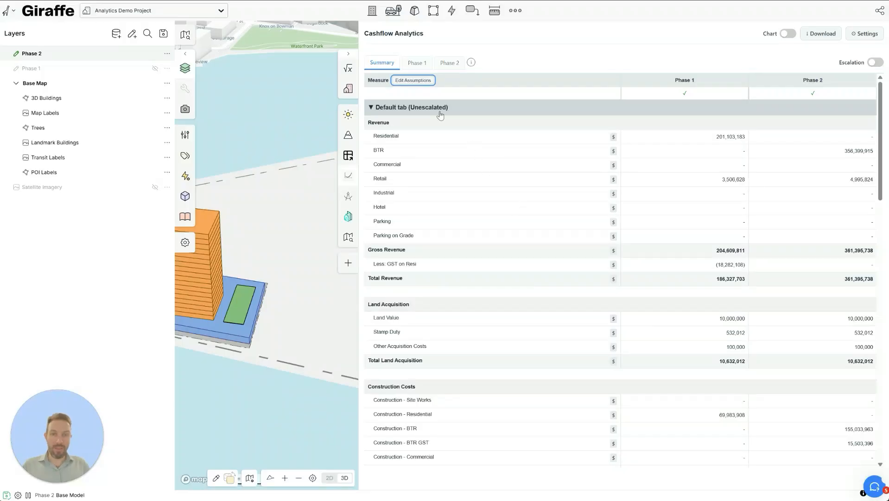
{"action": "left_click", "coordinate": [411, 65]}
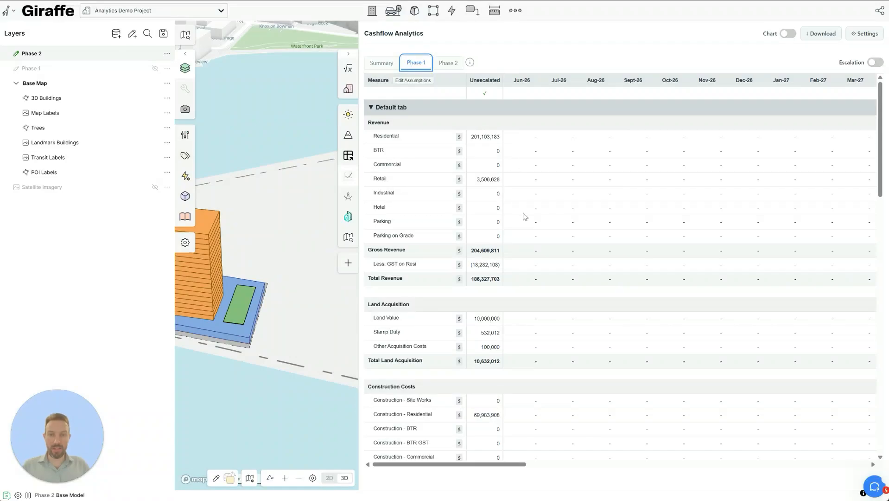
{"action": "scroll", "coordinate": [512, 236], "scroll_direction": "down", "scroll_amount": 7}
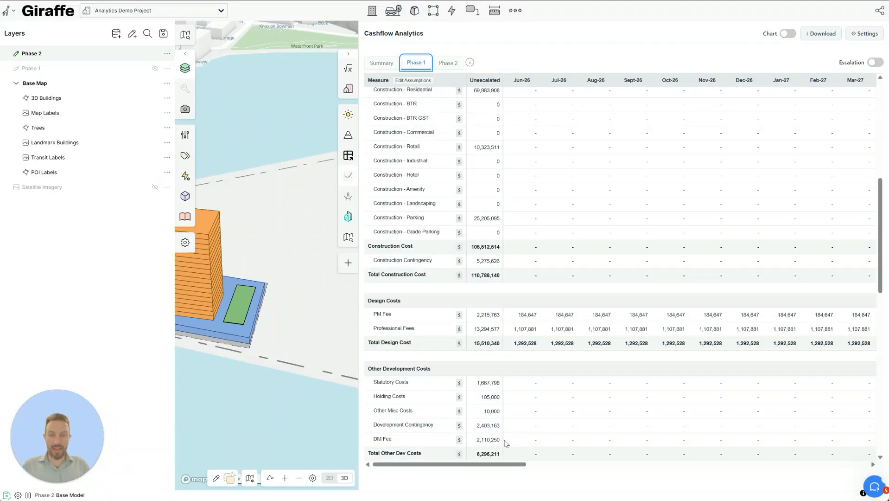
{"action": "left_click_drag", "start_coordinate": [504, 464], "coordinate": [615, 452]}
{"action": "scroll", "coordinate": [605, 325], "scroll_direction": "down", "scroll_amount": 3}
{"action": "scroll", "coordinate": [601, 292], "scroll_direction": "down", "scroll_amount": 3}
{"action": "scroll", "coordinate": [601, 287], "scroll_direction": "up", "scroll_amount": 10}
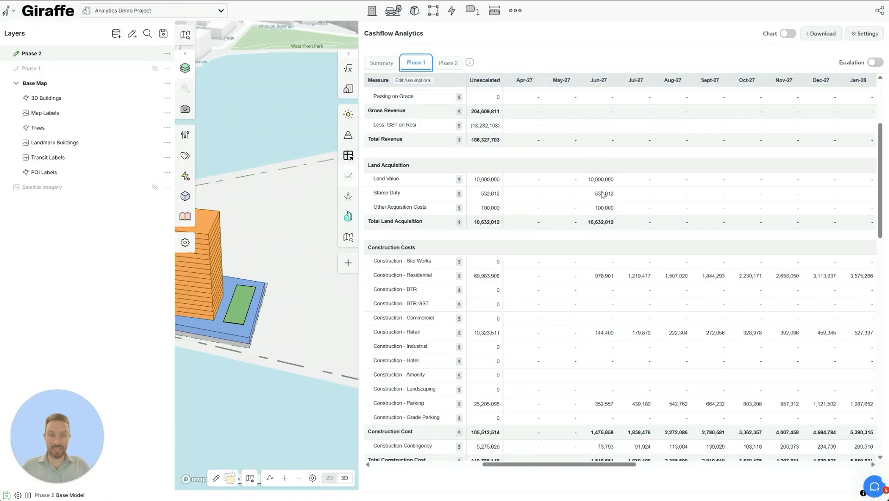
{"action": "left_click_drag", "start_coordinate": [599, 466], "coordinate": [817, 465]}
{"action": "scroll", "coordinate": [793, 241], "scroll_direction": "up", "scroll_amount": 3}
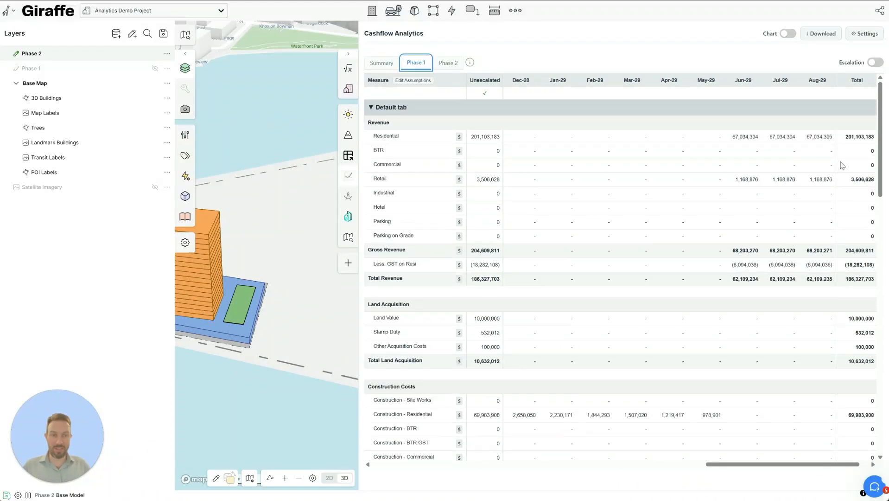
{"action": "scroll", "coordinate": [736, 274], "scroll_direction": "down", "scroll_amount": 15}
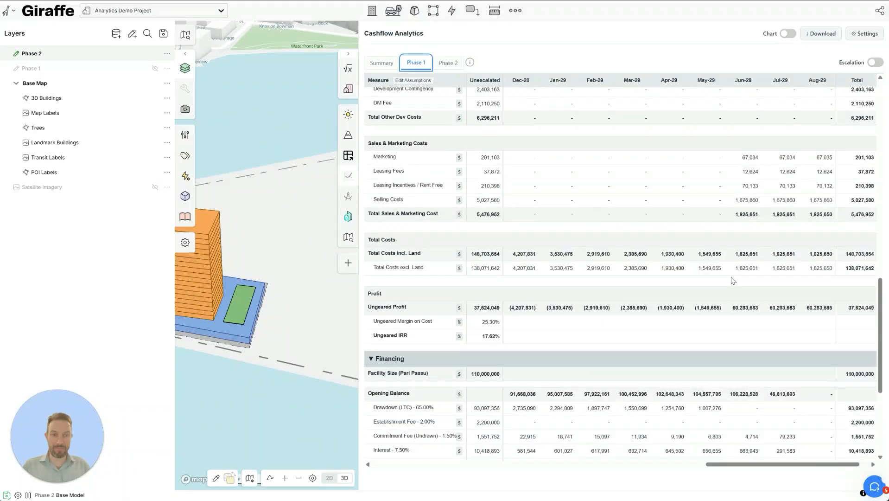
{"action": "left_click_drag", "start_coordinate": [783, 464], "coordinate": [472, 432]}
{"action": "scroll", "coordinate": [760, 246], "scroll_direction": "up", "scroll_amount": 15}
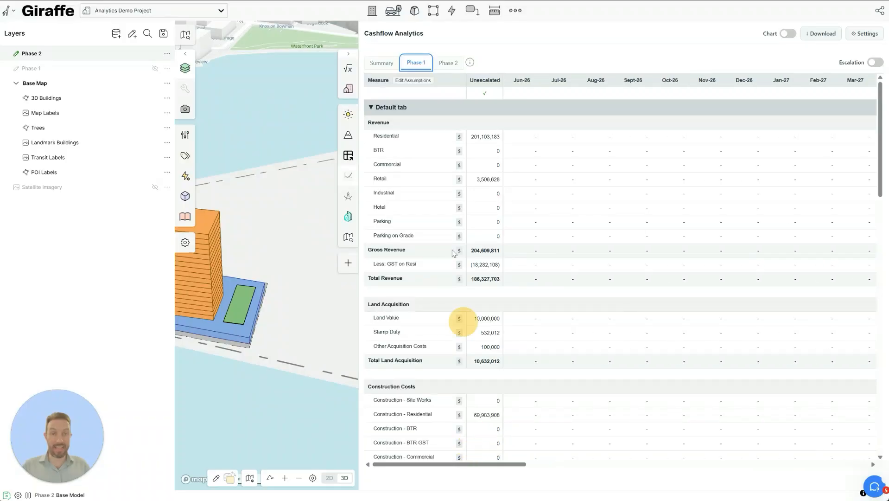
- Turn Escalation on and inspect the Escalated column, e.g. Residential 208,262,505
{"action": "left_click", "coordinate": [880, 66]}
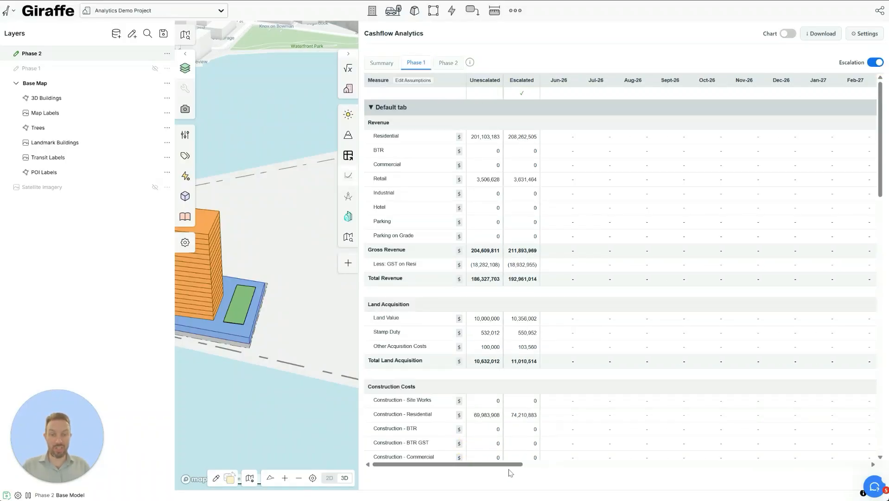
{"action": "left_click_drag", "start_coordinate": [514, 464], "coordinate": [464, 458]}
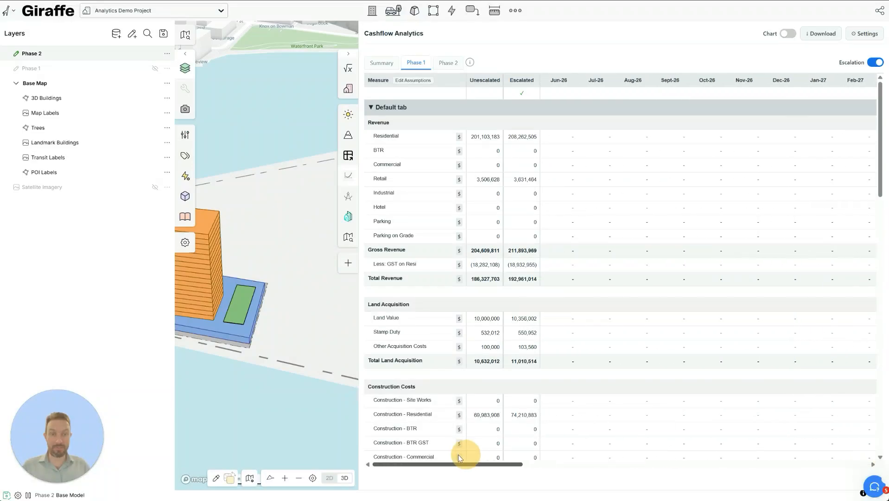
{"action": "mouse_move", "coordinate": [482, 140]}
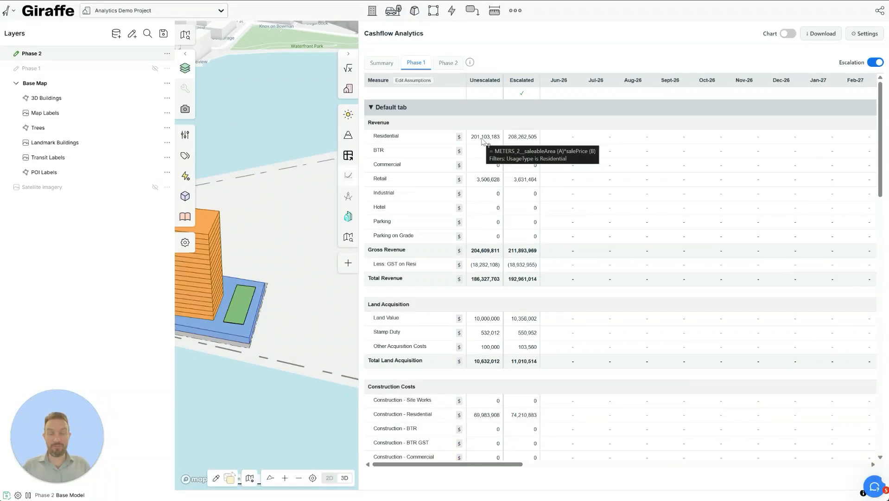
{"action": "mouse_move", "coordinate": [488, 182]}
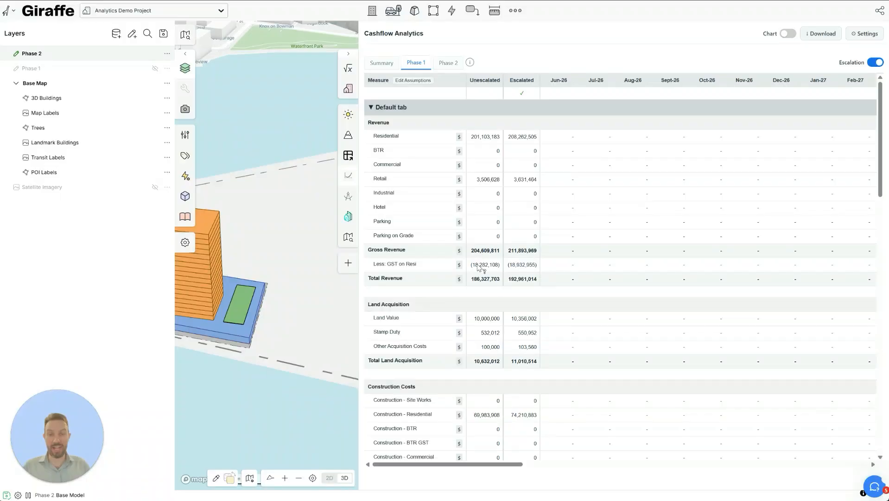
{"action": "mouse_move", "coordinate": [479, 268]}
{"action": "mouse_move", "coordinate": [524, 140]}
{"action": "scroll", "coordinate": [535, 224], "scroll_direction": "down", "scroll_amount": 15}
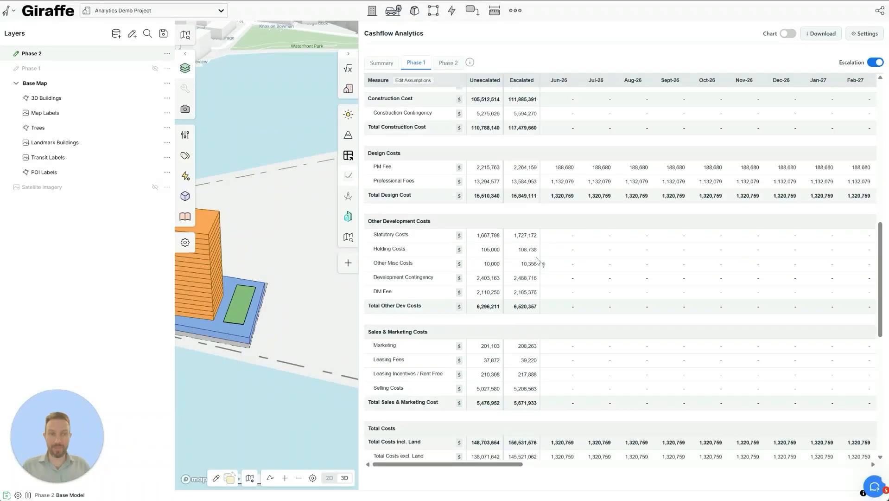
{"action": "scroll", "coordinate": [537, 258], "scroll_direction": "up", "scroll_amount": 4}
{"action": "scroll", "coordinate": [537, 258], "scroll_direction": "up", "scroll_amount": 10}
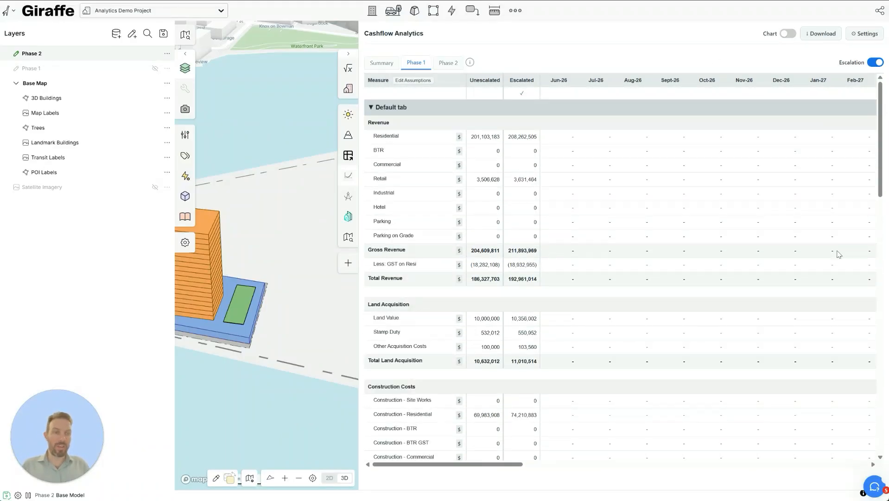
- Open cashflow Settings, keeping Default tab and Profit - Ungeared Profit as the total measure
{"action": "left_click", "coordinate": [866, 34]}
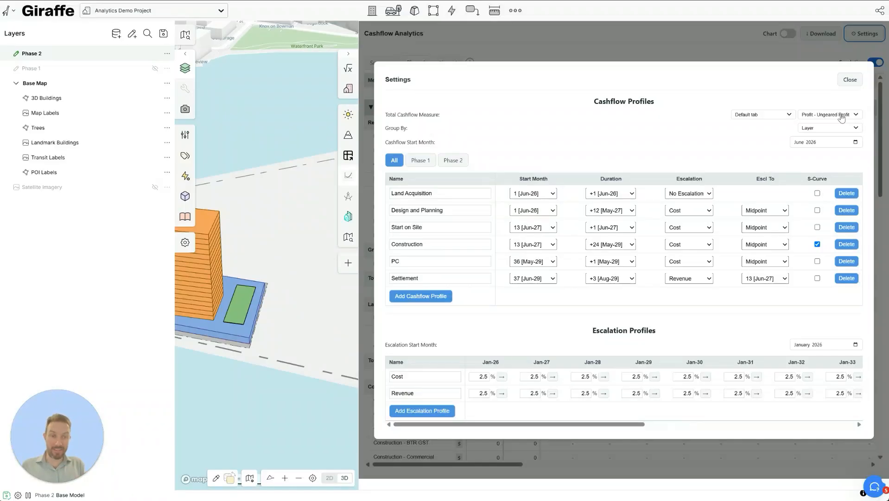
{"action": "left_click", "coordinate": [783, 115]}
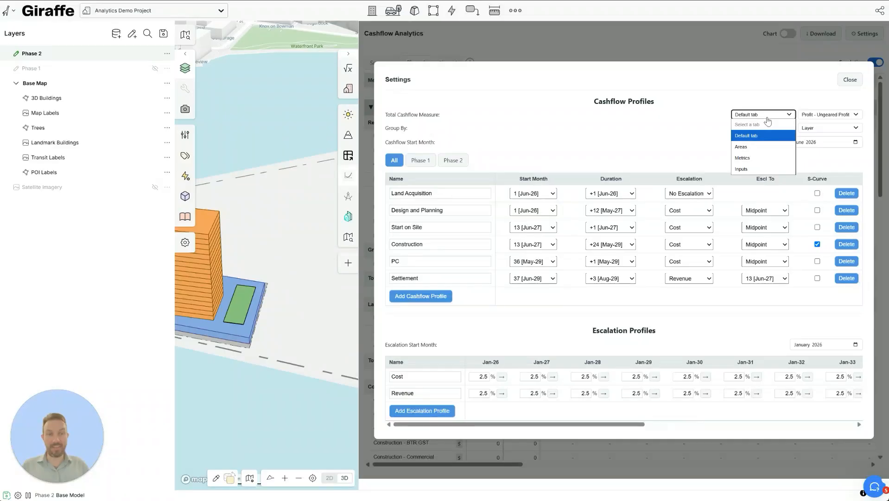
{"action": "left_click", "coordinate": [765, 114]}
{"action": "left_click", "coordinate": [814, 116]}
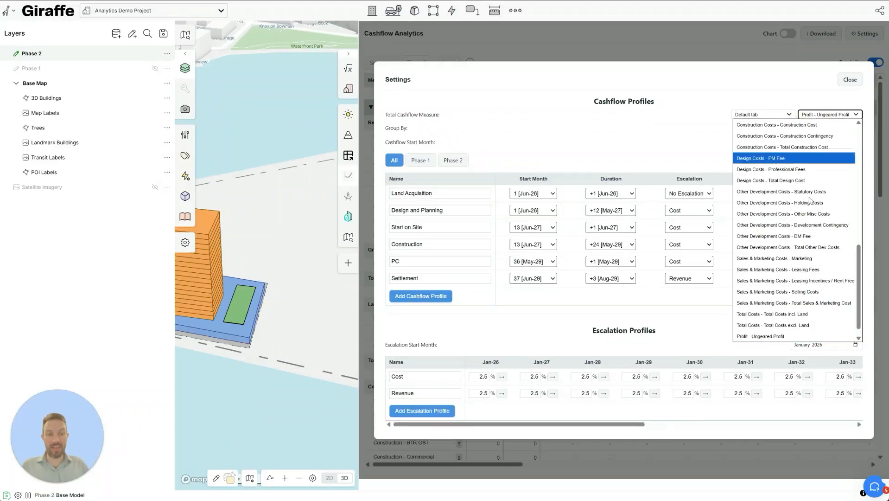
{"action": "left_click", "coordinate": [784, 339]}
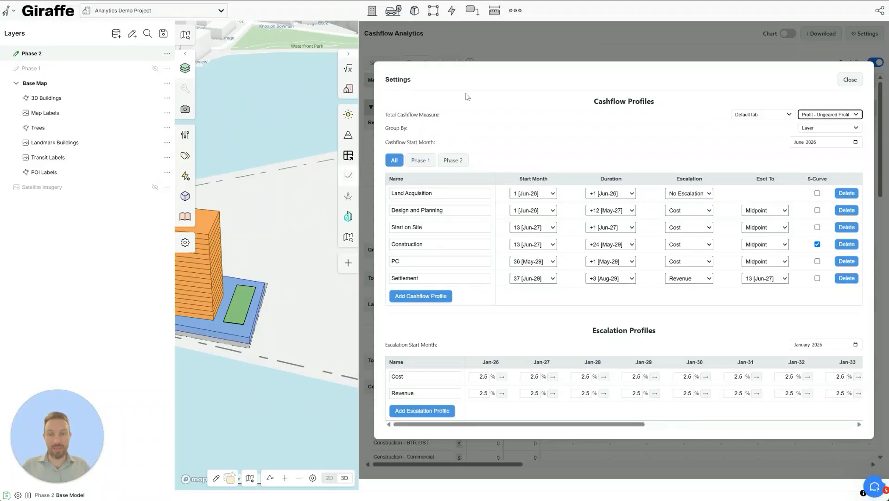
{"action": "left_click", "coordinate": [850, 130]}
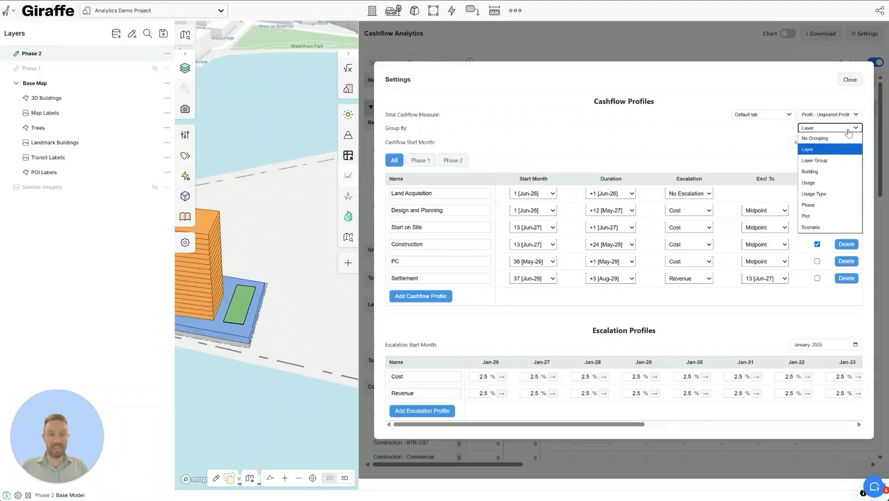
- Keep grouping by Layer and set the Cashflow Start Month to Jul 2026
{"action": "left_click", "coordinate": [849, 133]}
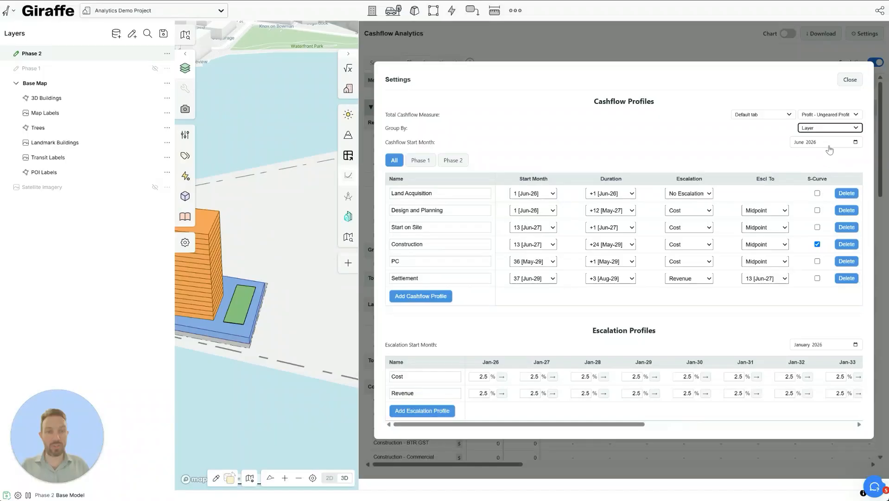
{"action": "left_click", "coordinate": [856, 143]}
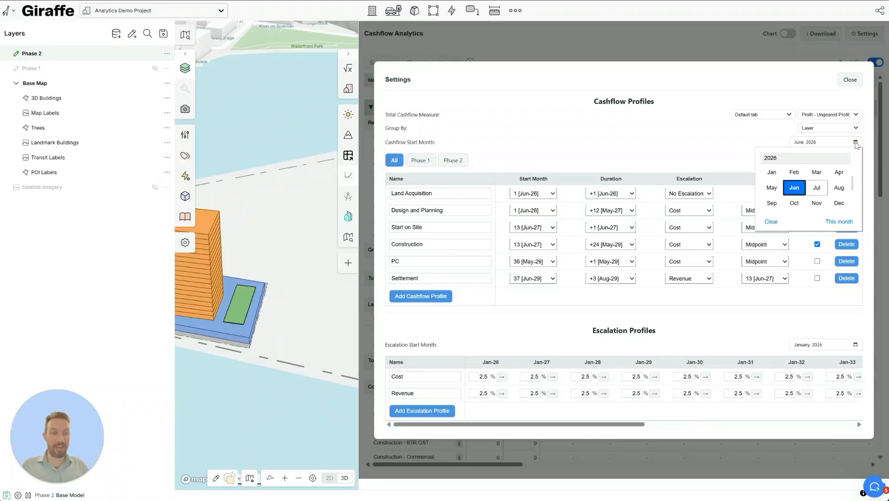
{"action": "left_click", "coordinate": [819, 187]}
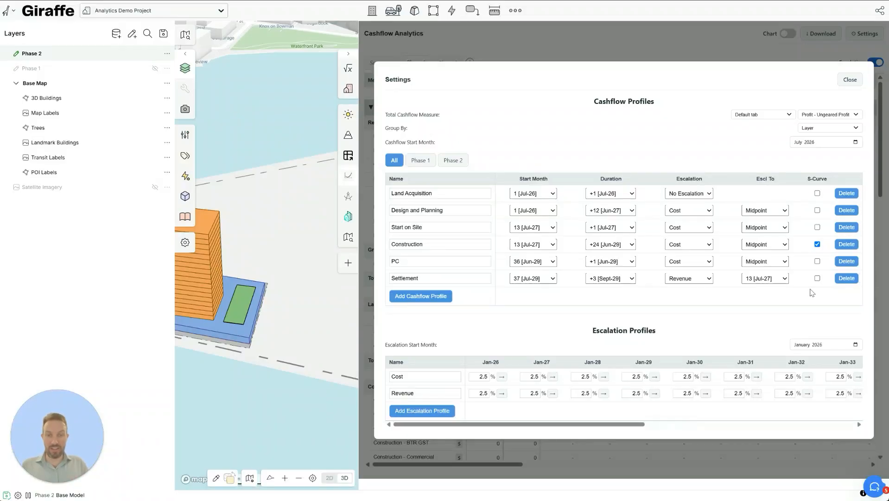
- Extend the Design and Planning duration so it runs to Sept-27
{"action": "left_click", "coordinate": [449, 194]}
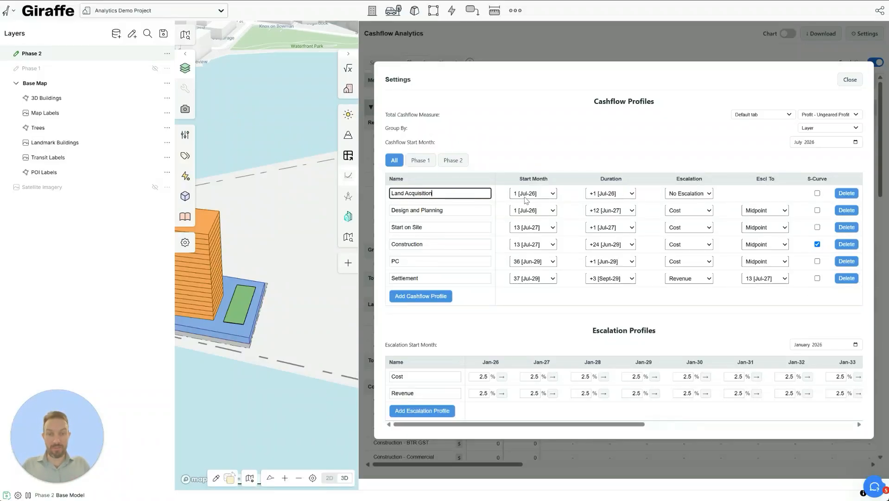
{"action": "left_click", "coordinate": [592, 196]}
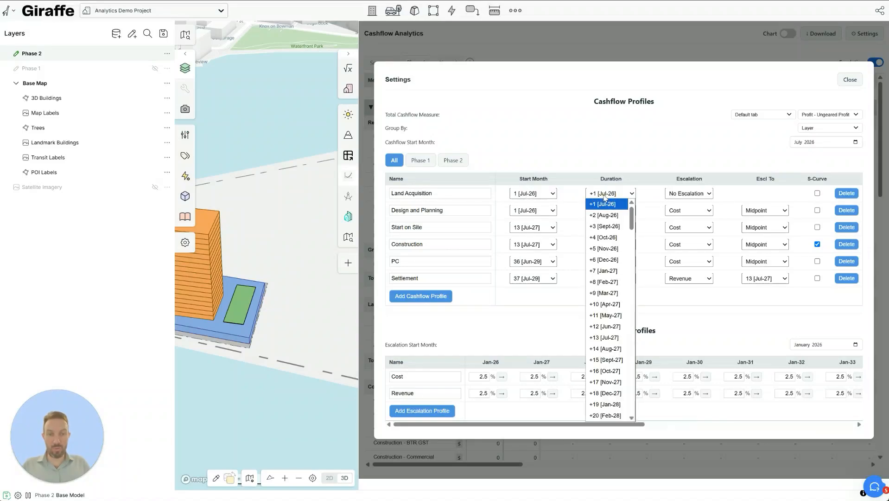
{"action": "left_click", "coordinate": [551, 210]}
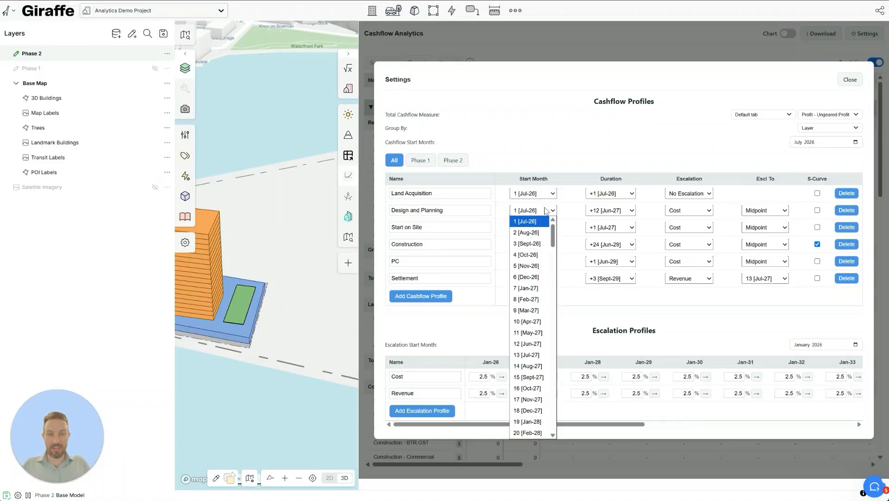
{"action": "left_click", "coordinate": [604, 211]}
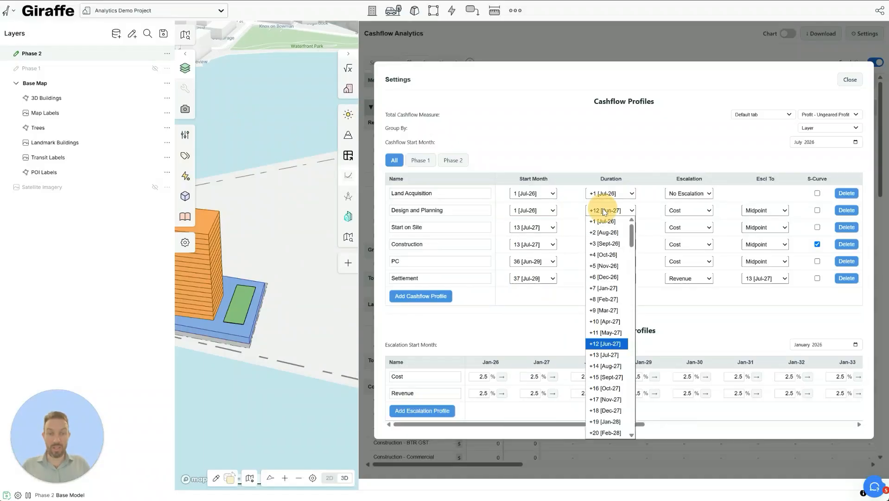
{"action": "left_click", "coordinate": [605, 380]}
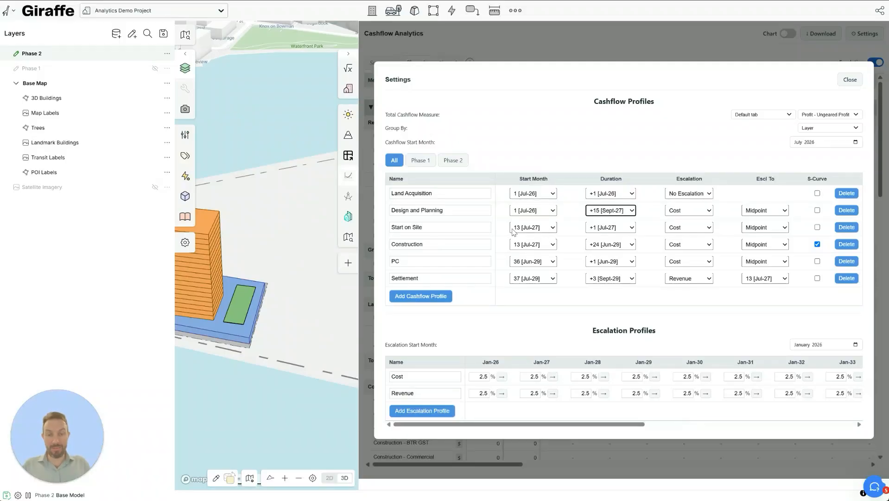
- Start both Start on Site and Construction in Oct-27
{"action": "left_click", "coordinate": [533, 228]}
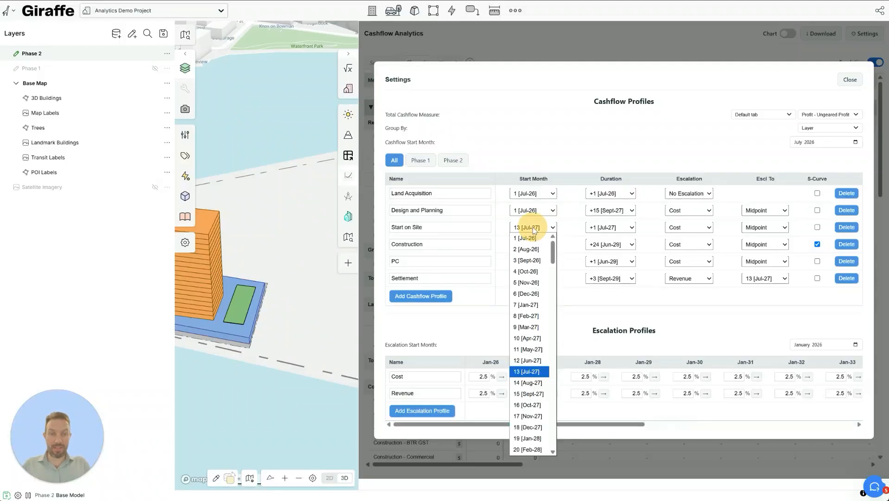
{"action": "left_click", "coordinate": [528, 405]}
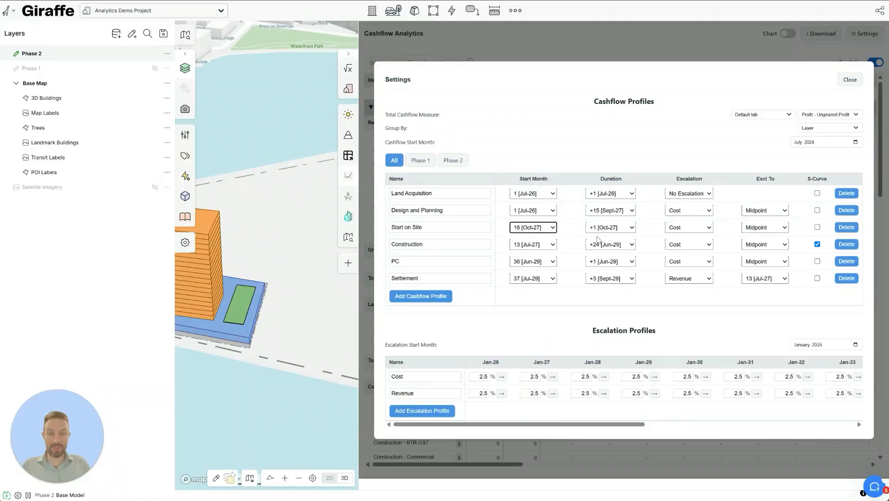
{"action": "left_click", "coordinate": [546, 245]}
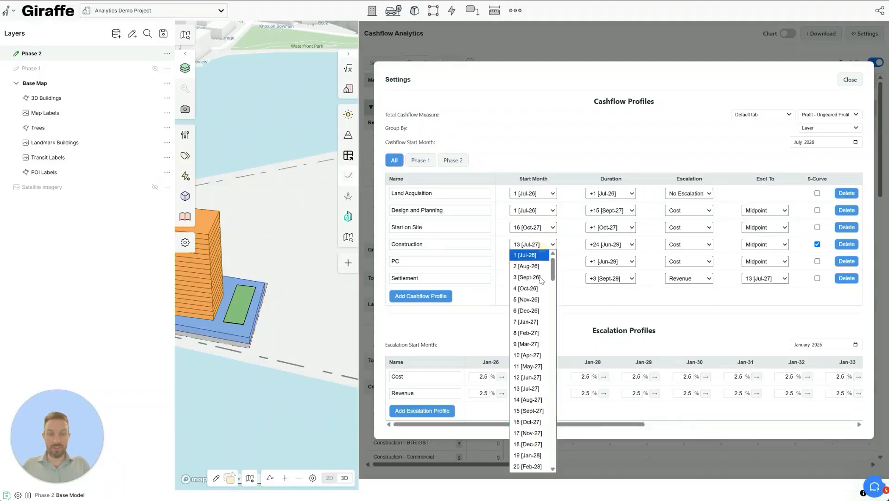
{"action": "left_click", "coordinate": [526, 413]}
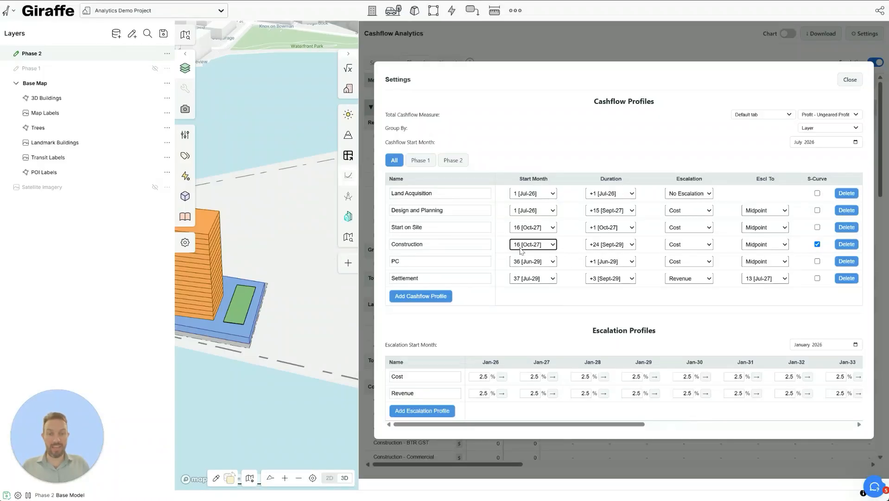
- Start both PC and Settlement in Oct-29
{"action": "left_click", "coordinate": [539, 262]}
{"action": "scroll", "coordinate": [532, 431], "scroll_direction": "down", "scroll_amount": 2}
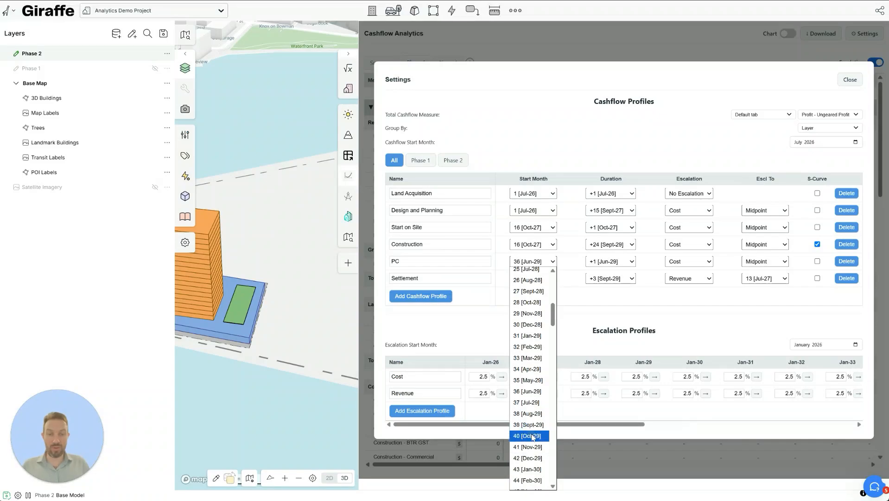
{"action": "left_click", "coordinate": [533, 435]}
{"action": "left_click", "coordinate": [541, 278]}
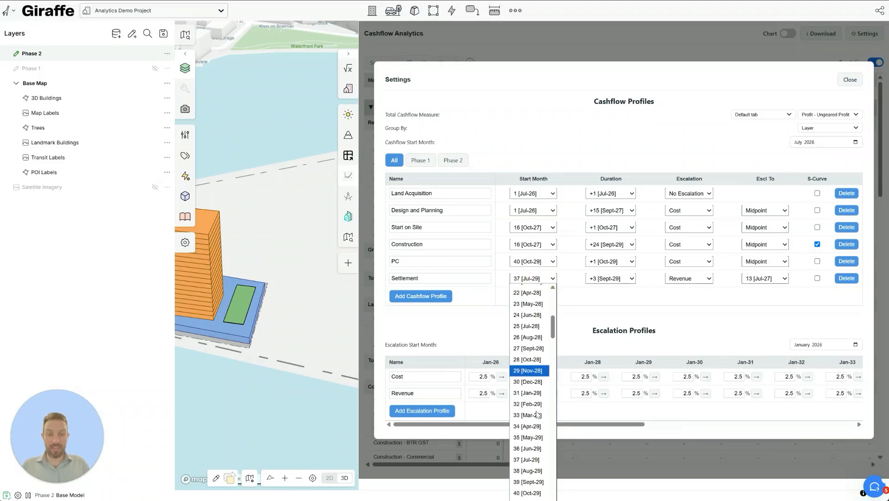
{"action": "scroll", "coordinate": [536, 437], "scroll_direction": "down", "scroll_amount": 6}
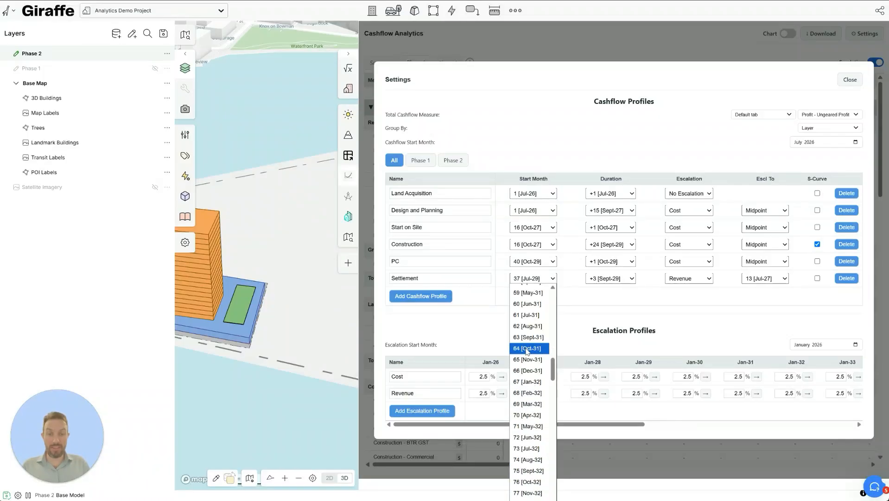
{"action": "scroll", "coordinate": [527, 350], "scroll_direction": "up", "scroll_amount": 6}
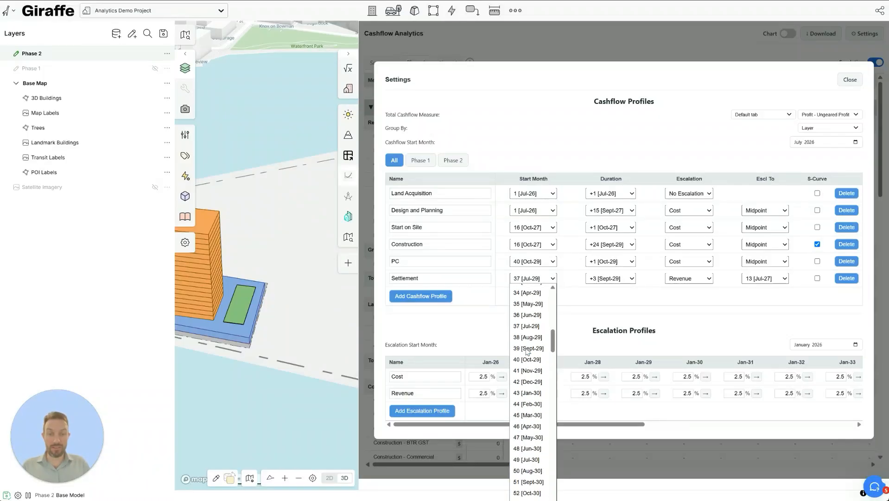
{"action": "left_click", "coordinate": [536, 359]}
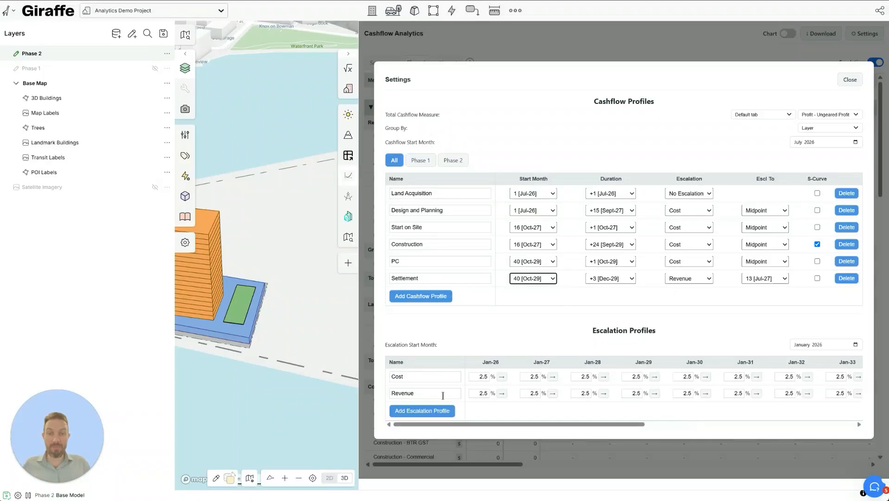
- Rename the Cost escalation profile to Construction Cost and add a new profile named New CPI
{"action": "left_click", "coordinate": [415, 377]}
{"action": "key", "text": "ctrl+a"}
{"action": "type", "text": "Construction Cost"}
{"action": "left_click", "coordinate": [430, 412]}
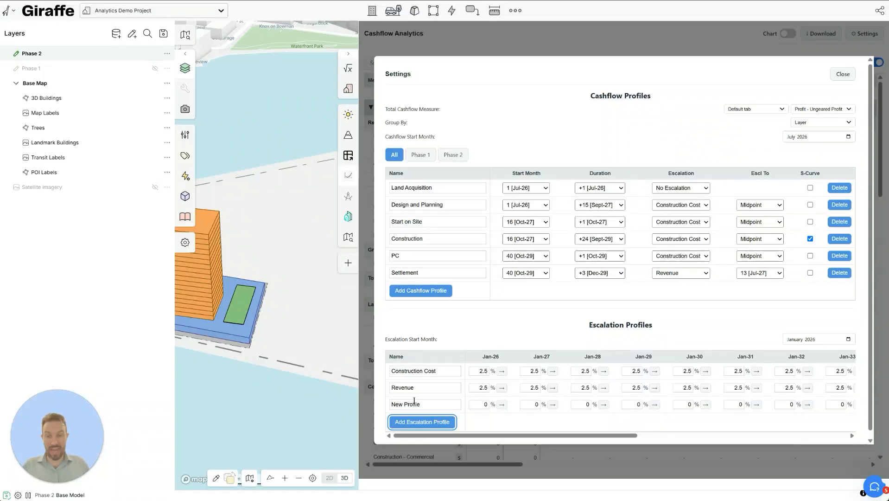
{"action": "double_click", "coordinate": [414, 403]}
{"action": "type", "text": "CPI"}
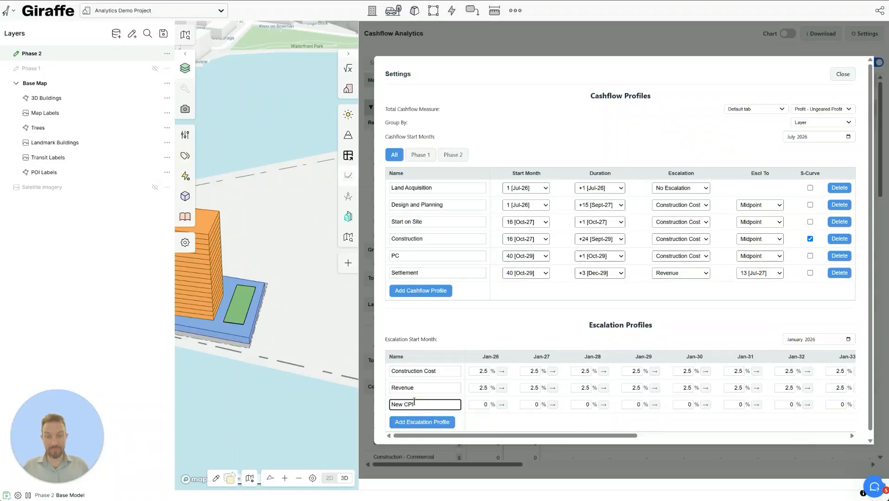
- Enter New CPI rates of 3% for Jan-26, 2.5% for Jan-27 and 3.5% from Jan-28 onward
{"action": "double_click", "coordinate": [475, 402]}
{"action": "type", "text": "2.5"}
{"action": "left_click", "coordinate": [529, 405]}
{"action": "double_click", "coordinate": [481, 404]}
{"action": "type", "text": "3"}
{"action": "double_click", "coordinate": [537, 404]}
{"action": "type", "text": "2.5"}
{"action": "double_click", "coordinate": [580, 405]}
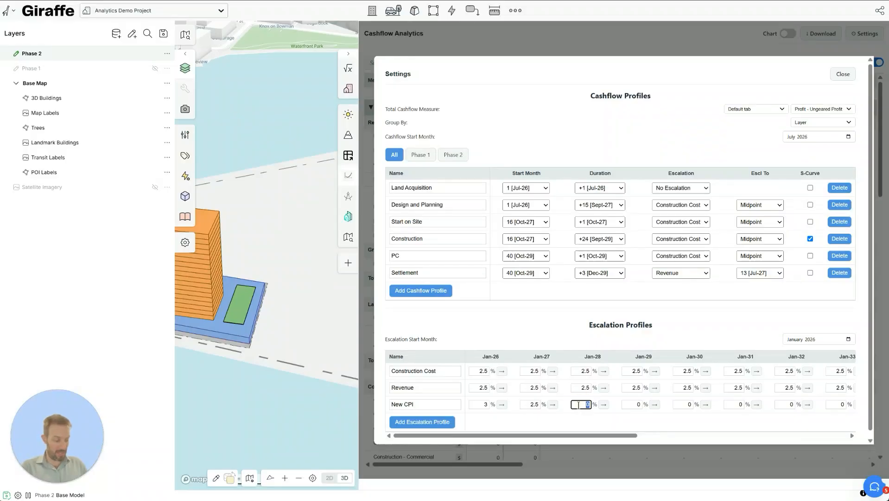
{"action": "type", "text": "3.5"}
{"action": "left_click", "coordinate": [603, 404]}
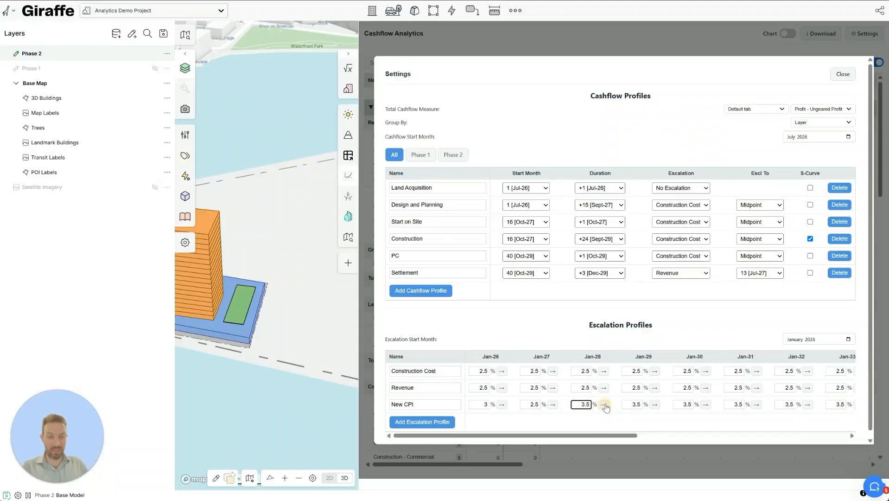
{"action": "left_click", "coordinate": [633, 436]}
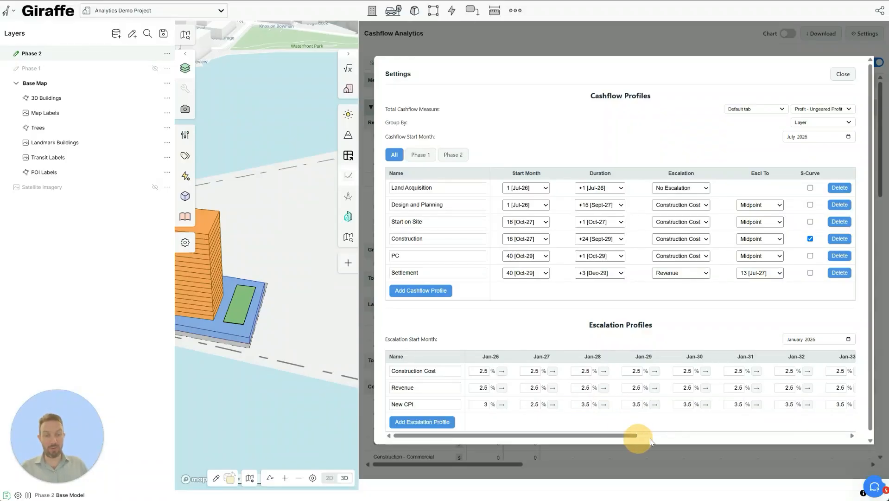
{"action": "left_click_drag", "start_coordinate": [642, 437], "coordinate": [809, 440]}
{"action": "left_click_drag", "start_coordinate": [717, 446], "coordinate": [493, 440]}
- Set Construction Cost escalation to 4% across all months
{"action": "double_click", "coordinate": [480, 370]}
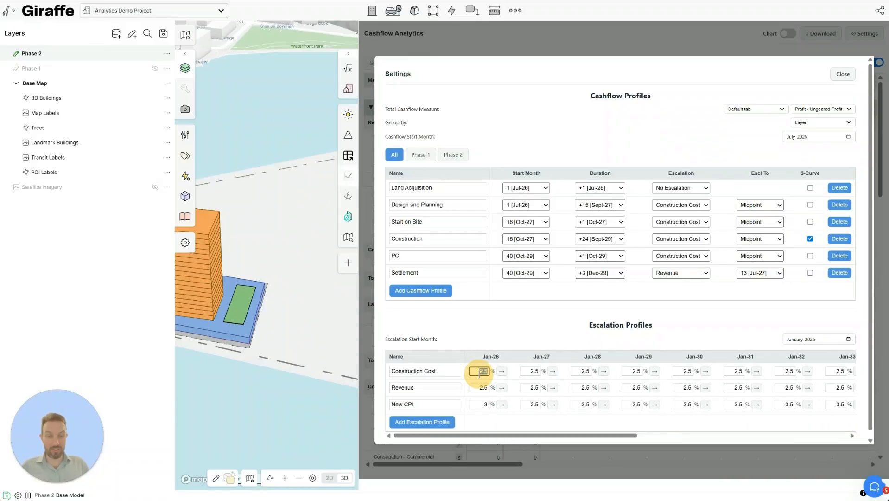
{"action": "type", "text": "4"}
{"action": "left_click", "coordinate": [500, 372]}
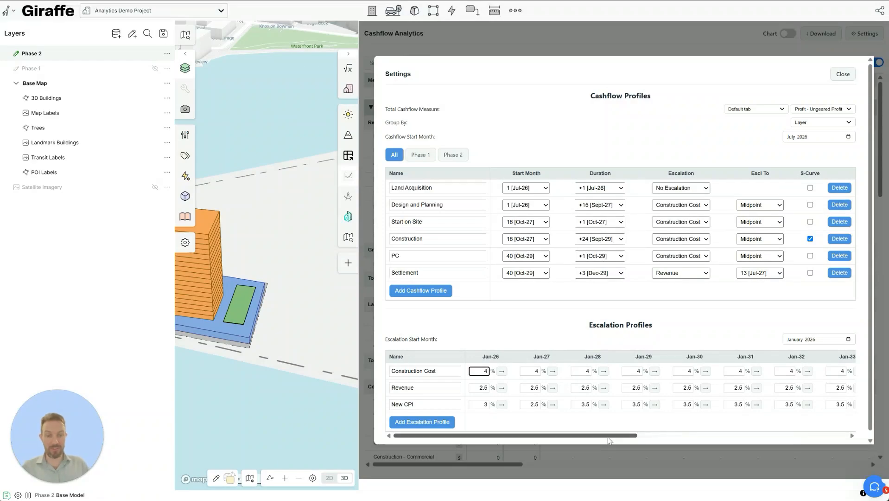
{"action": "left_click_drag", "start_coordinate": [613, 435], "coordinate": [471, 426]}
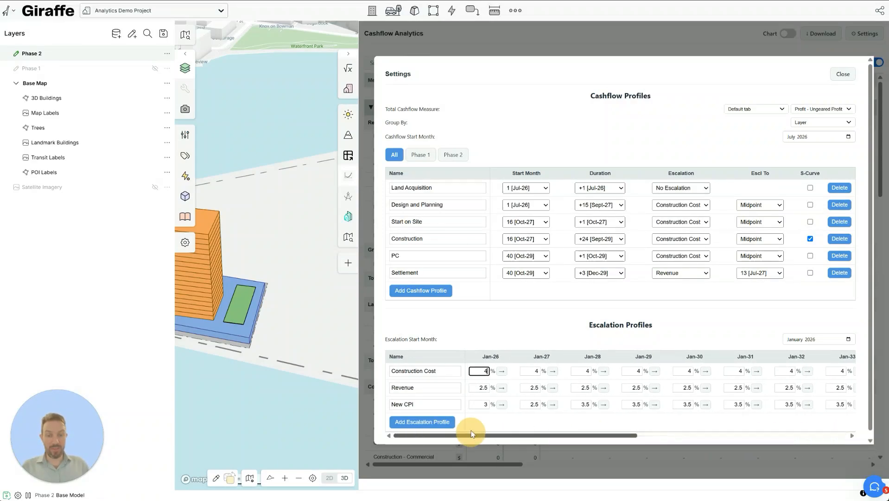
- Set the escalation start month to December 2026
{"action": "left_click", "coordinate": [817, 340]}
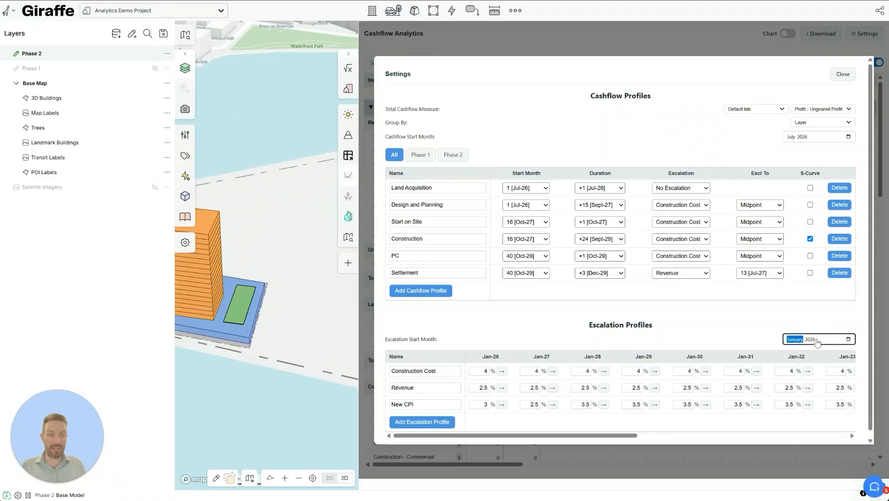
{"action": "left_click", "coordinate": [848, 339]}
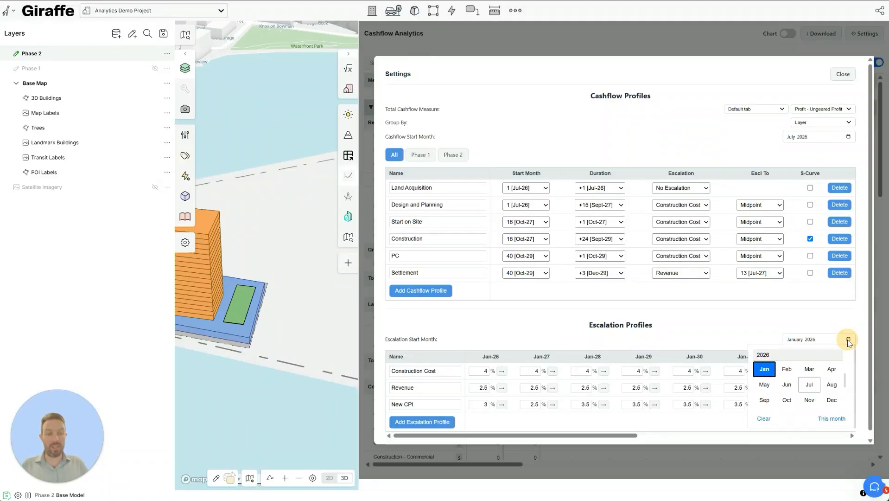
{"action": "left_click", "coordinate": [828, 402]}
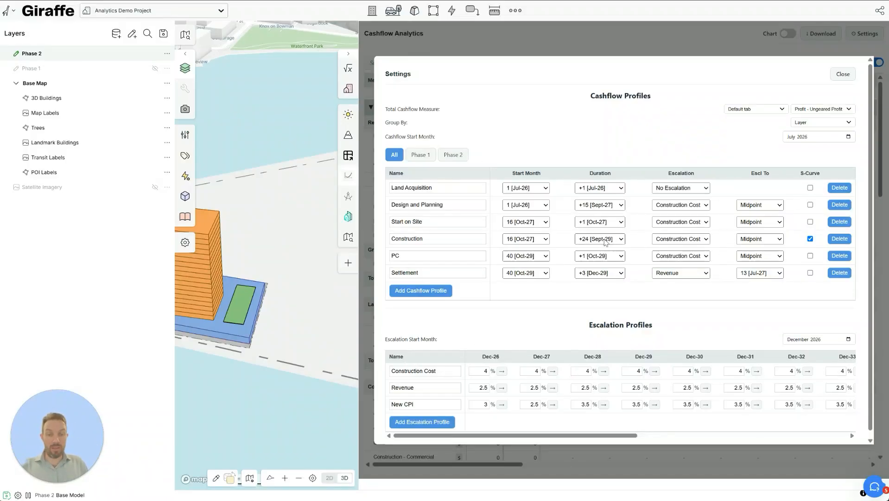
{"action": "scroll", "coordinate": [781, 254], "scroll_direction": "down", "scroll_amount": 1}
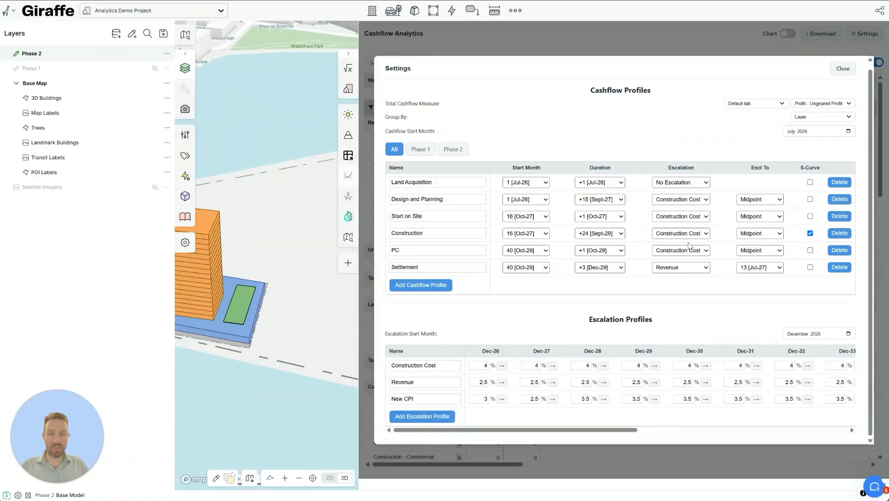
- Escalate Design and Planning with New CPI, keeping Start on Site on Construction Cost
{"action": "left_click", "coordinate": [692, 200]}
{"action": "left_click", "coordinate": [674, 233]}
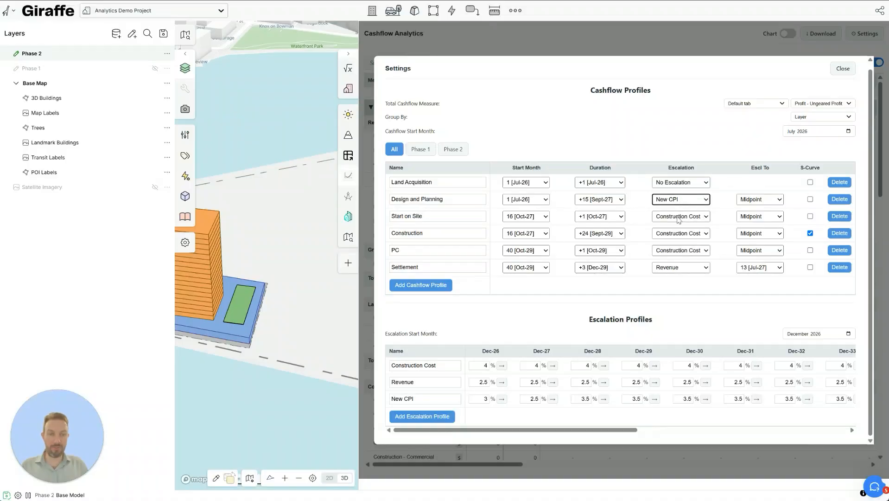
{"action": "left_click", "coordinate": [677, 216]}
{"action": "left_click", "coordinate": [677, 216]}
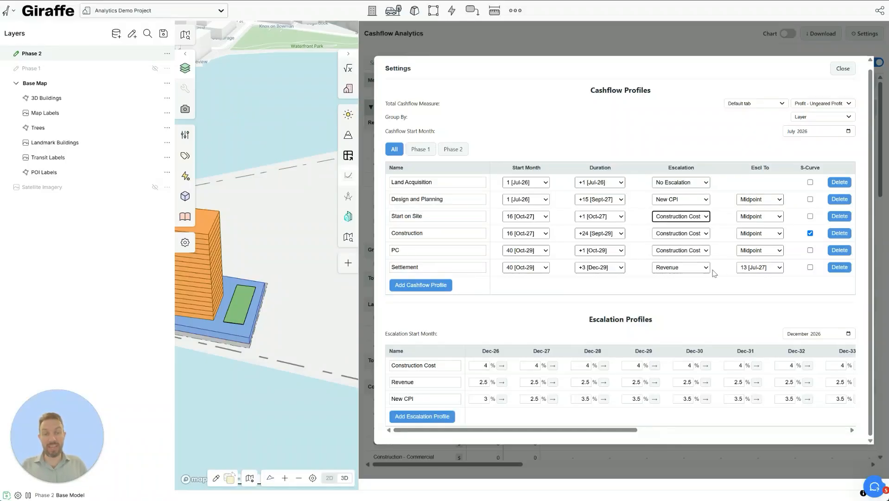
- Keep Settlement escalating to 13 [Jul-27] and show the Phase 1 scenario overrides
{"action": "left_click", "coordinate": [770, 269]}
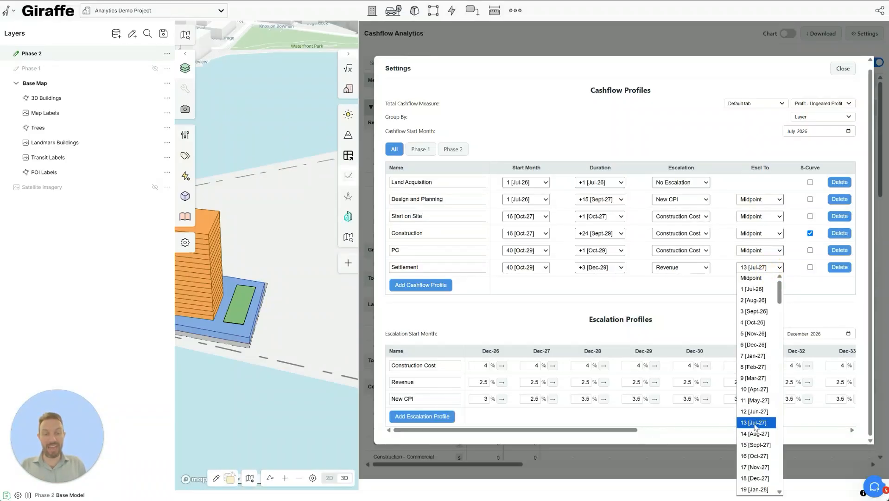
{"action": "left_click", "coordinate": [755, 423]}
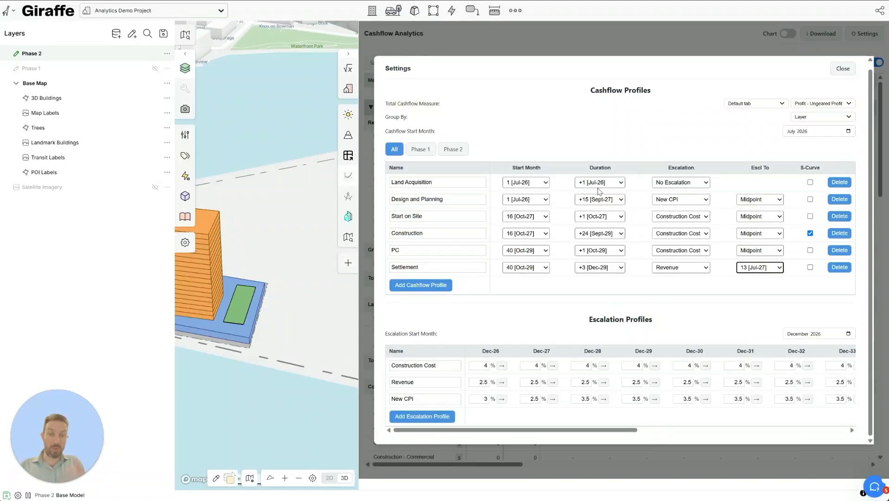
{"action": "left_click", "coordinate": [420, 149]}
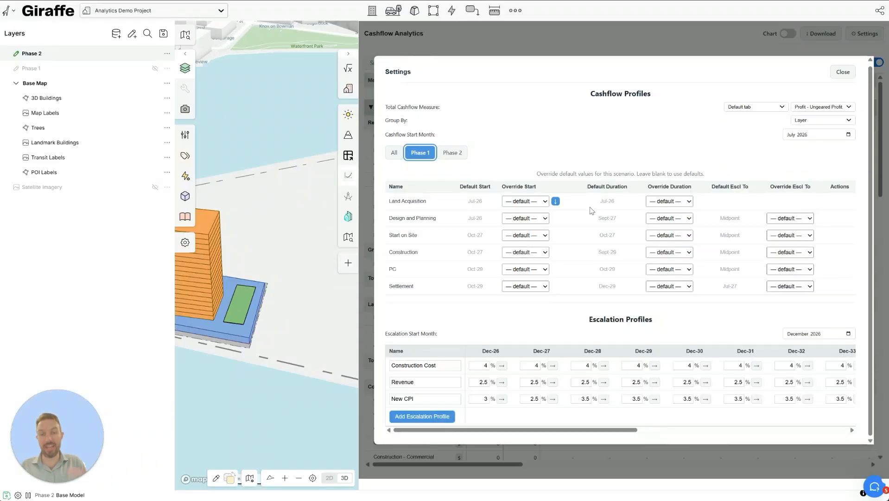
- Set Phase 2 Land Acquisition to start 13 [Jul-27] and cascade the shift to later stages
{"action": "left_click", "coordinate": [457, 154]}
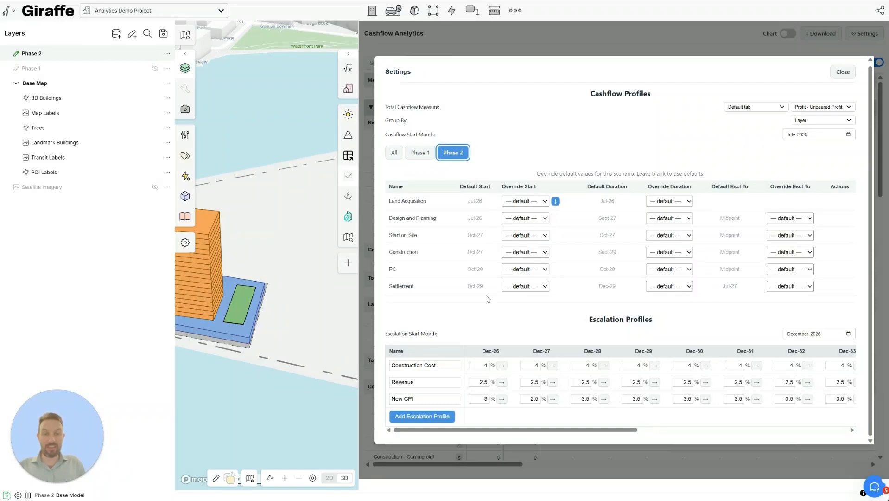
{"action": "left_click", "coordinate": [527, 203]}
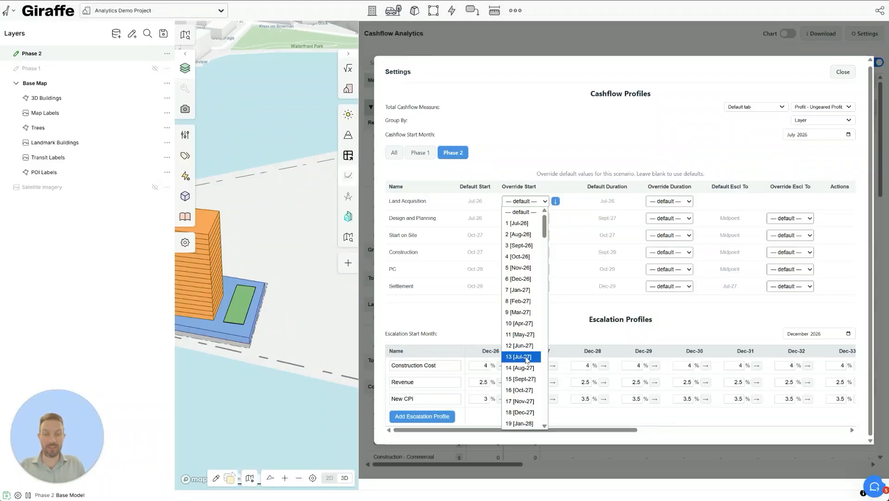
{"action": "left_click", "coordinate": [521, 357]}
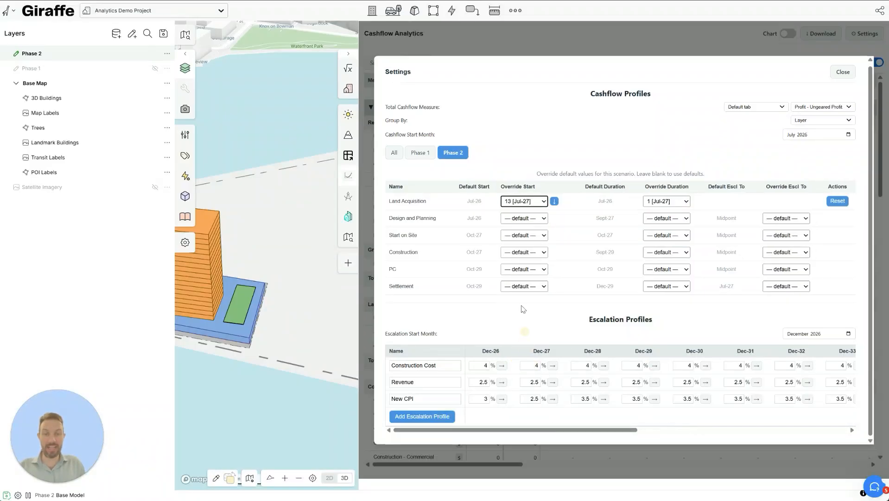
{"action": "left_click", "coordinate": [554, 202]}
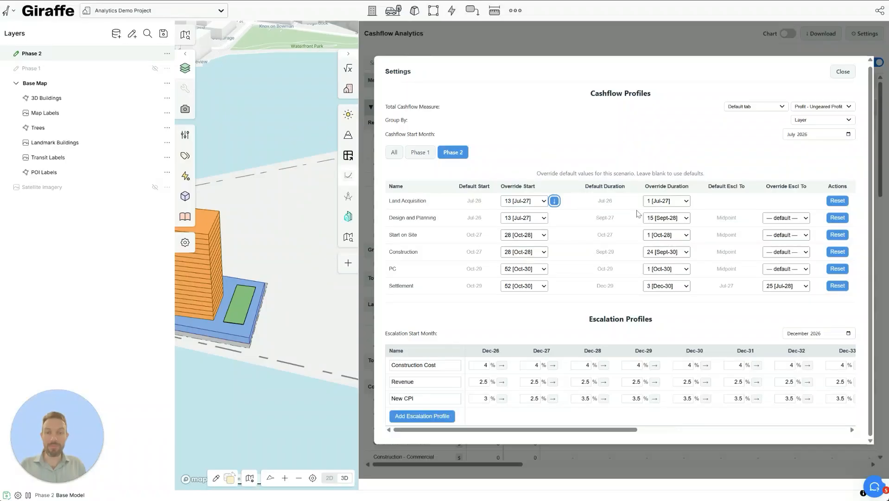
- Review the Phase 1, Phase 2 and all-phase timing overrides, then close the cashflow settings
{"action": "left_click", "coordinate": [415, 154]}
{"action": "left_click", "coordinate": [392, 153]}
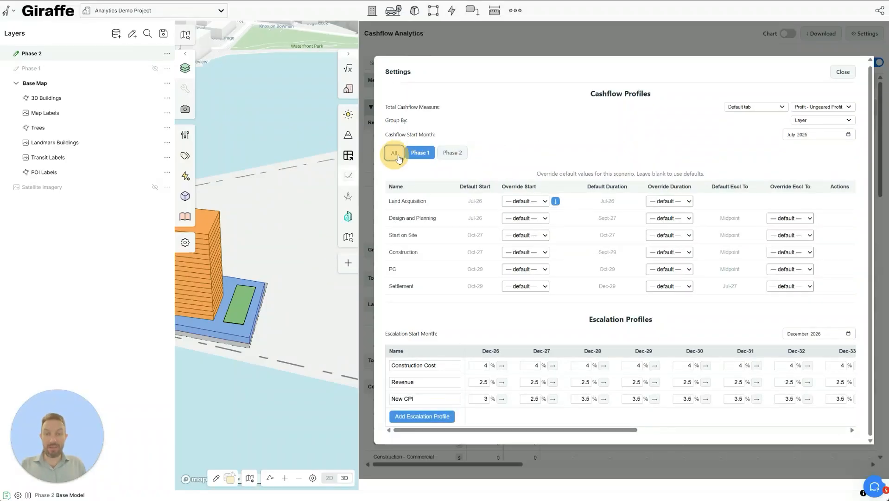
{"action": "left_click", "coordinate": [420, 153]}
{"action": "left_click", "coordinate": [452, 158]}
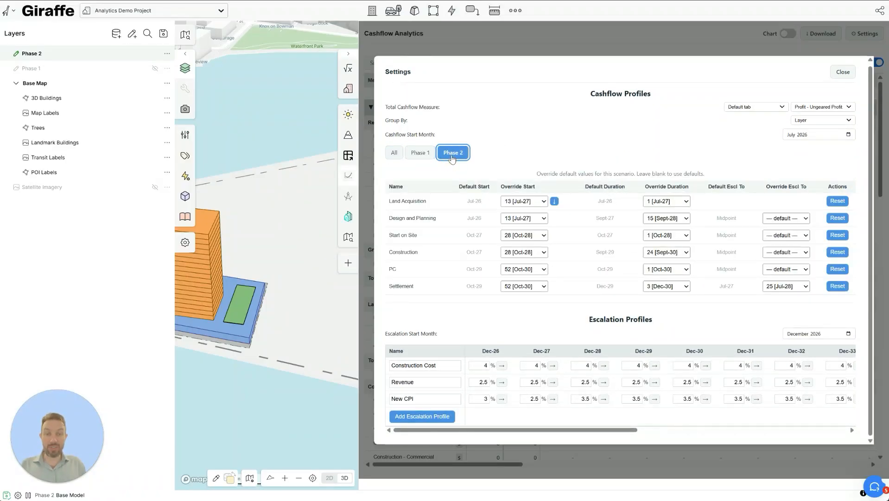
{"action": "left_click", "coordinate": [400, 159]}
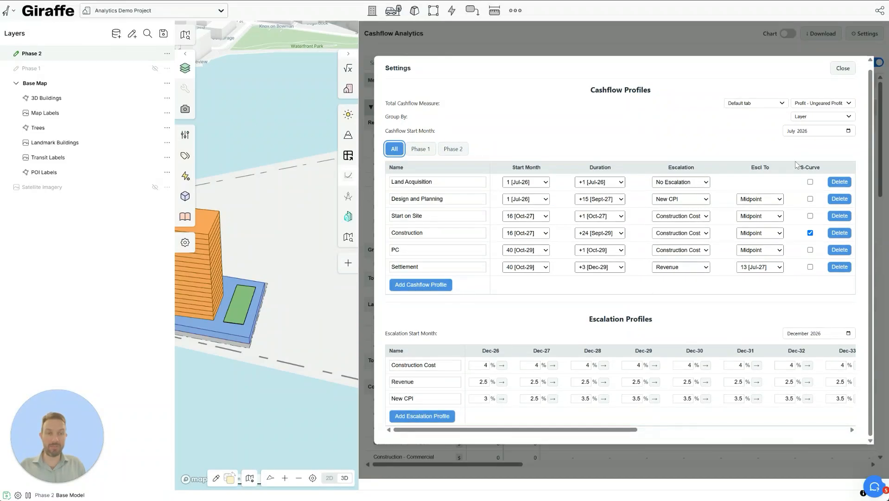
{"action": "left_click", "coordinate": [843, 73]}
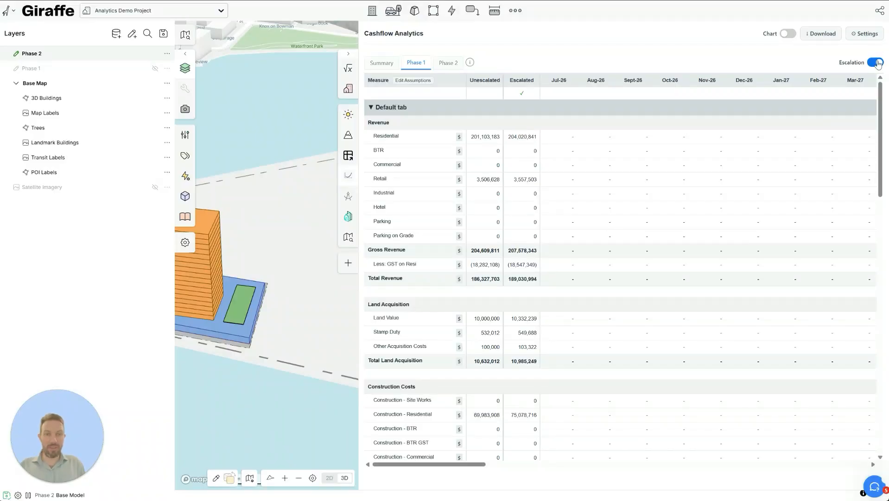
- Show the Summary table with the Chart toggle on, plotting Phase 1 and Phase 2 curves
{"action": "left_click", "coordinate": [789, 34]}
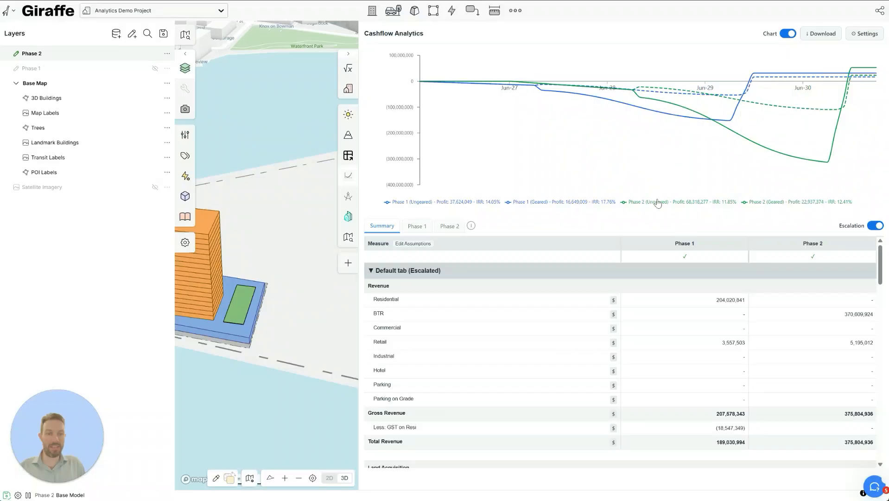
{"action": "left_click", "coordinate": [879, 228]}
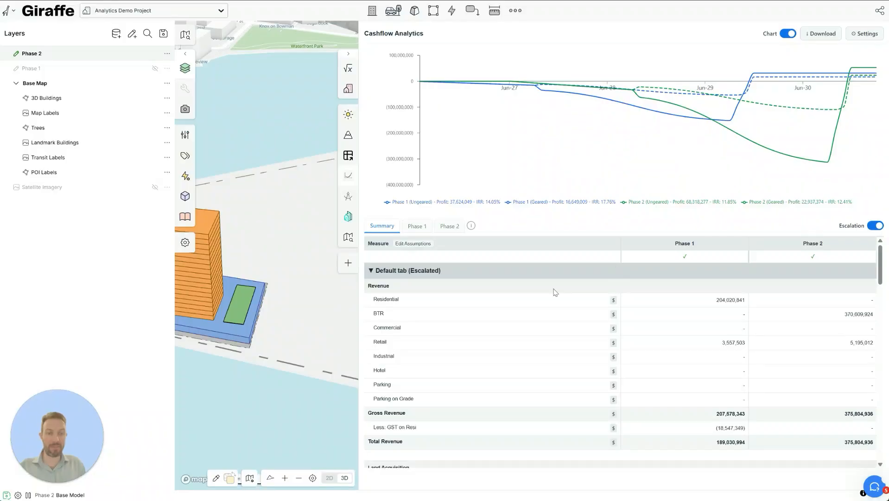
- Turn on Edit Assumptions in the Summary table and review lines down to Financing (Escalated)
{"action": "left_click", "coordinate": [412, 244]}
{"action": "scroll", "coordinate": [585, 331], "scroll_direction": "down", "scroll_amount": 3}
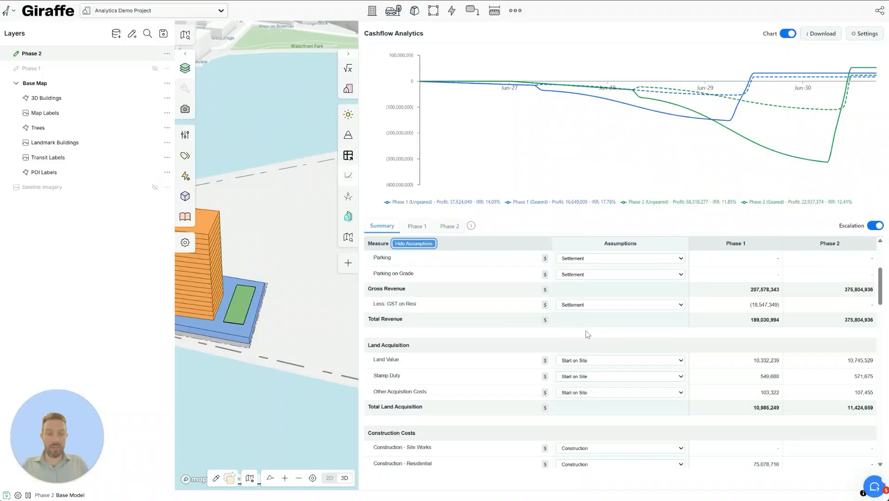
{"action": "scroll", "coordinate": [588, 333], "scroll_direction": "down", "scroll_amount": 1}
{"action": "scroll", "coordinate": [608, 320], "scroll_direction": "down", "scroll_amount": 5}
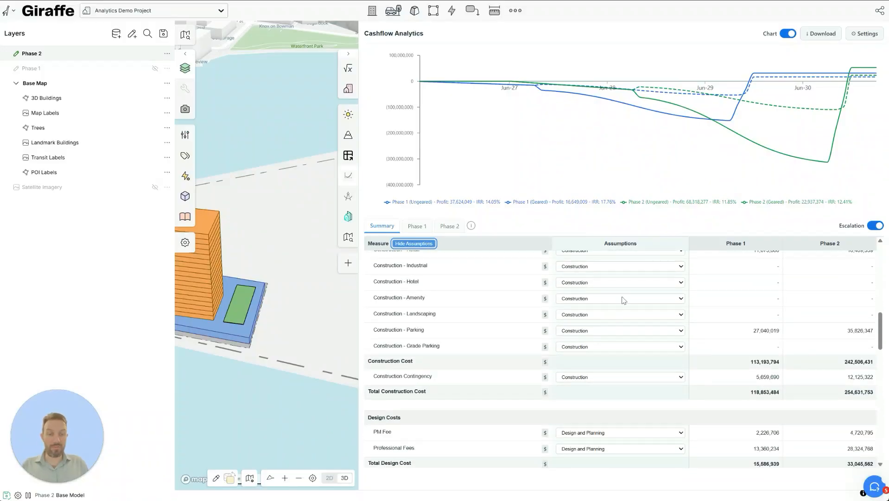
{"action": "scroll", "coordinate": [698, 369], "scroll_direction": "down", "scroll_amount": 8}
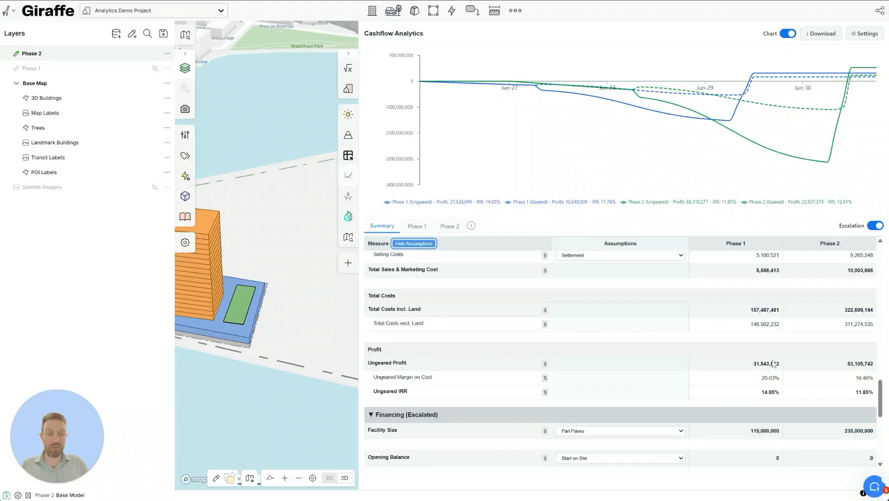
{"action": "scroll", "coordinate": [788, 353], "scroll_direction": "down", "scroll_amount": 1}
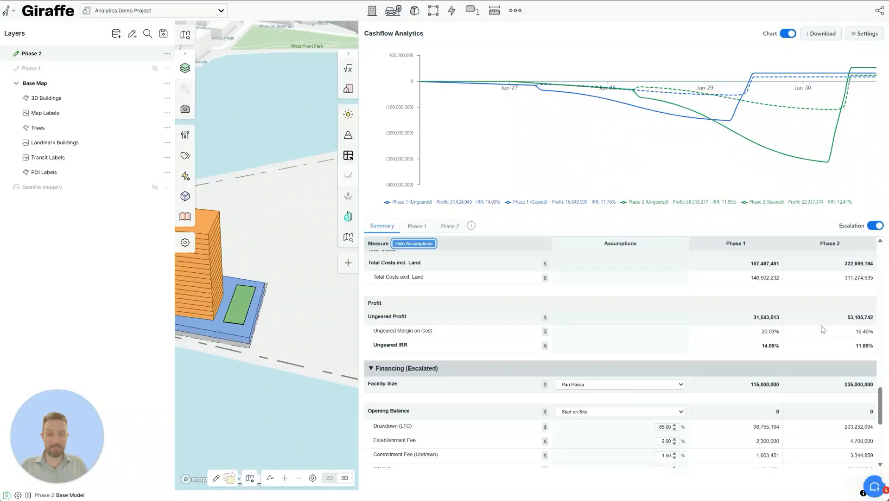
{"action": "scroll", "coordinate": [823, 329], "scroll_direction": "down", "scroll_amount": 2}
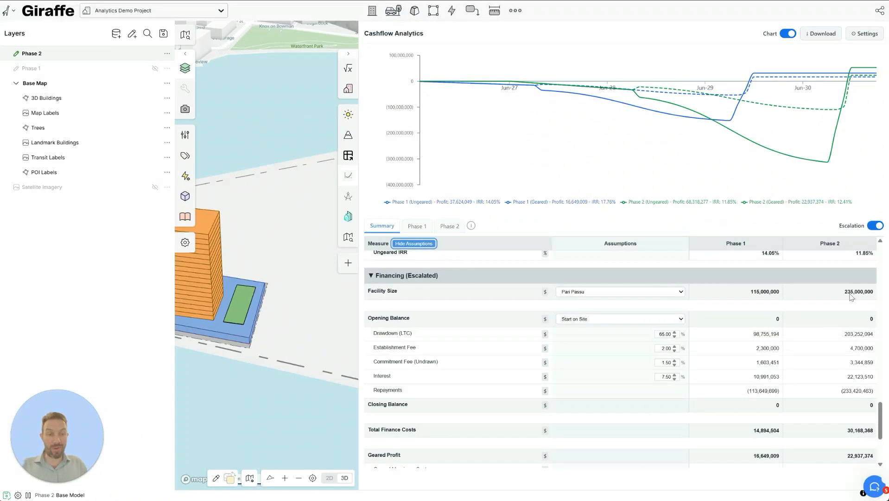
- Switch facility financing to Equity First, comparing it briefly against Pari Passu
{"action": "left_click", "coordinate": [582, 294]}
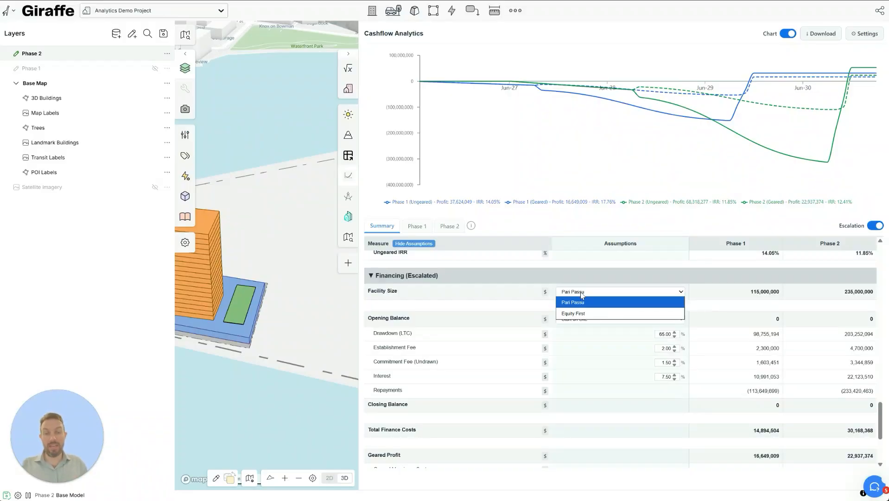
{"action": "left_click", "coordinate": [586, 314]}
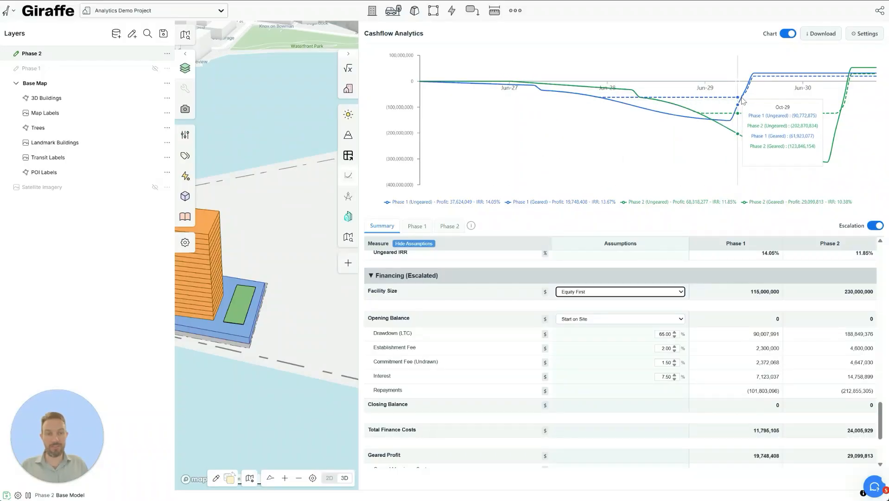
{"action": "left_click", "coordinate": [596, 295]}
{"action": "left_click", "coordinate": [588, 301]}
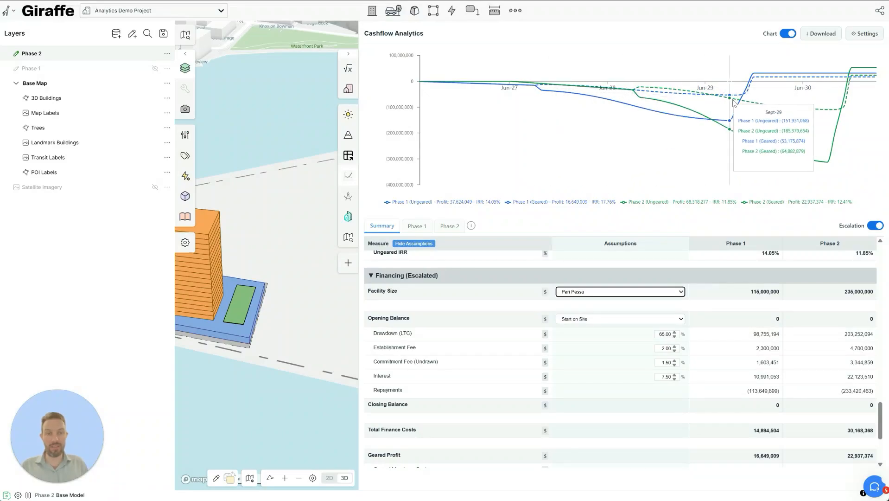
{"action": "left_click", "coordinate": [601, 291]}
{"action": "left_click", "coordinate": [584, 308]}
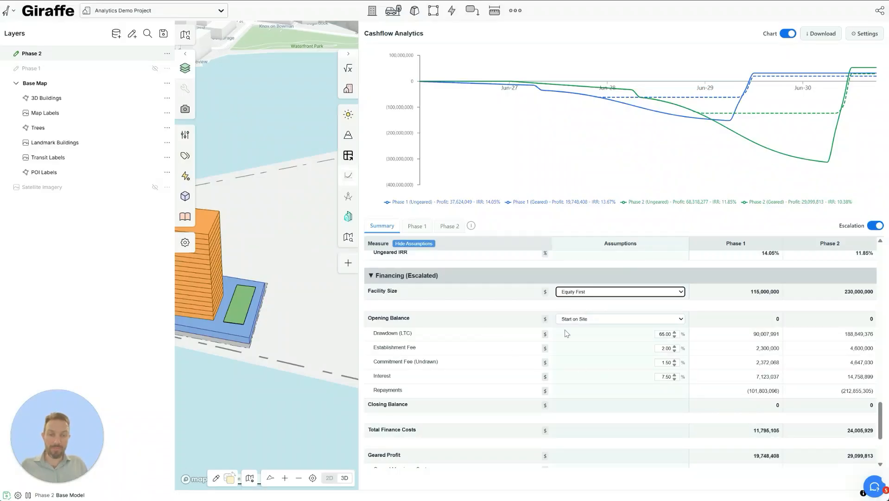
- Keep the opening balance at Start on Site and financing on Equity First
{"action": "left_click", "coordinate": [602, 321]}
{"action": "left_click", "coordinate": [592, 328]}
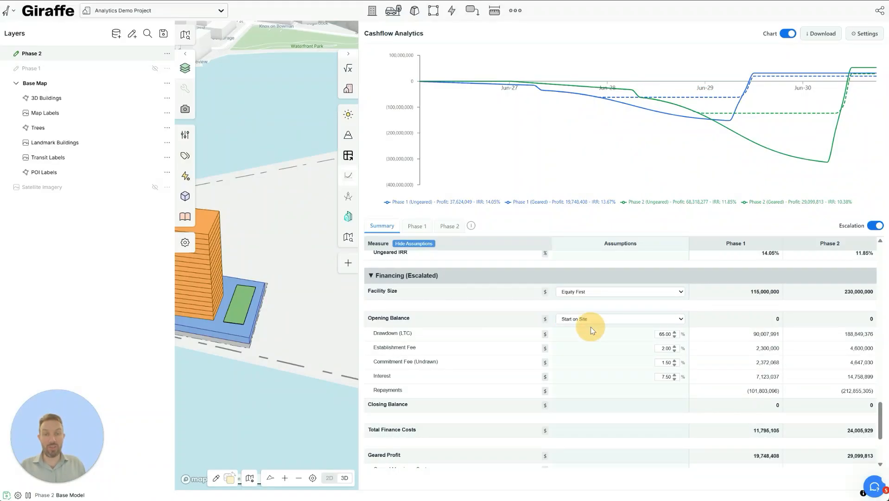
{"action": "left_click", "coordinate": [591, 316]}
{"action": "left_click", "coordinate": [582, 351]}
{"action": "left_click", "coordinate": [587, 293]}
{"action": "left_click", "coordinate": [587, 294]}
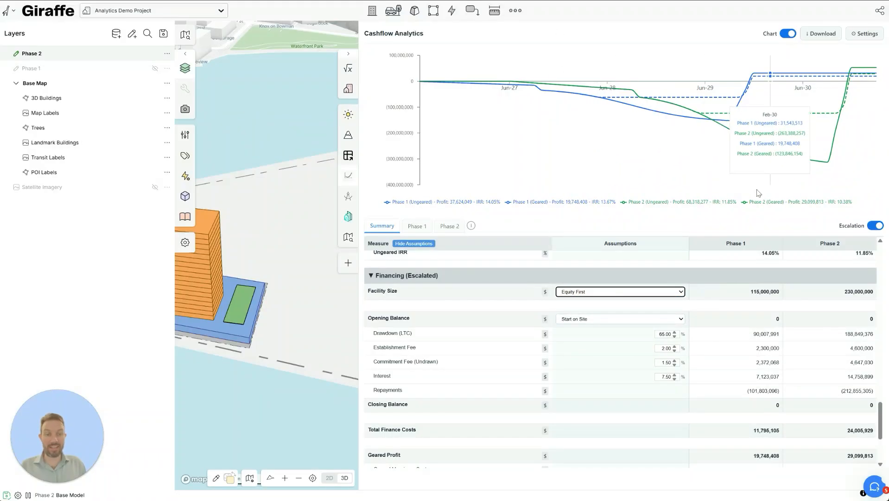
{"action": "scroll", "coordinate": [605, 304], "scroll_direction": "down", "scroll_amount": 1}
{"action": "double_click", "coordinate": [664, 288]}
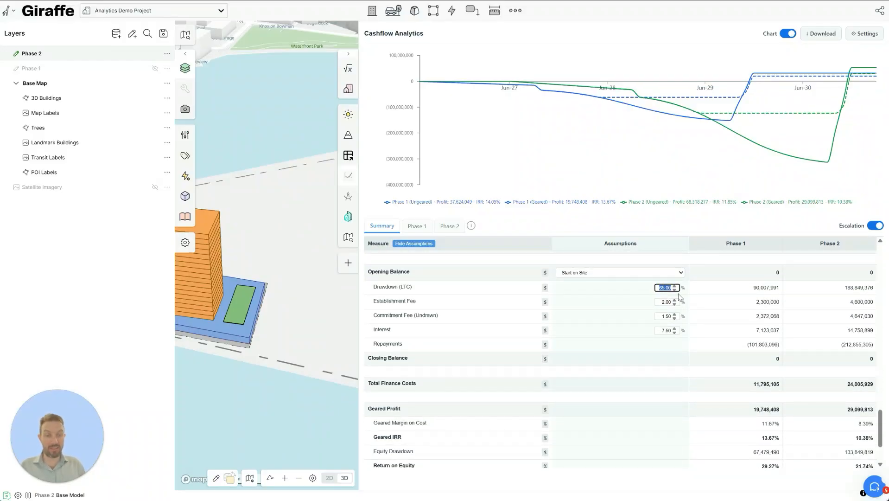
{"action": "double_click", "coordinate": [667, 302]}
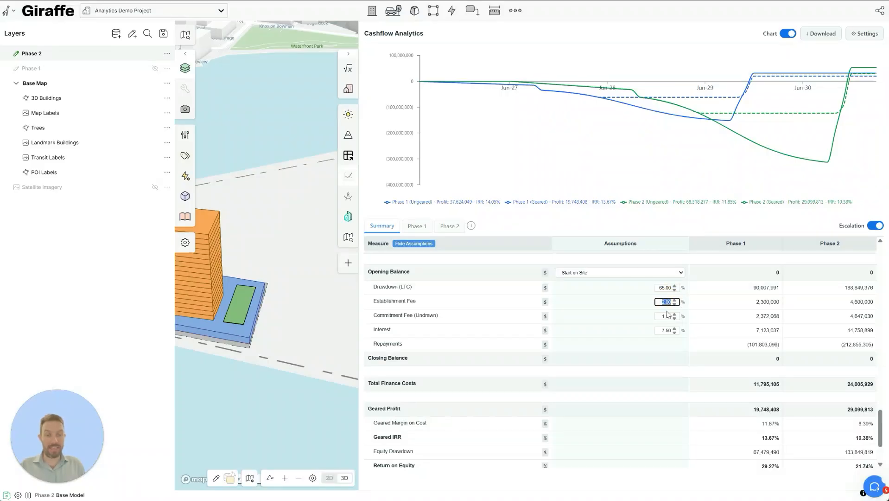
{"action": "double_click", "coordinate": [668, 317]}
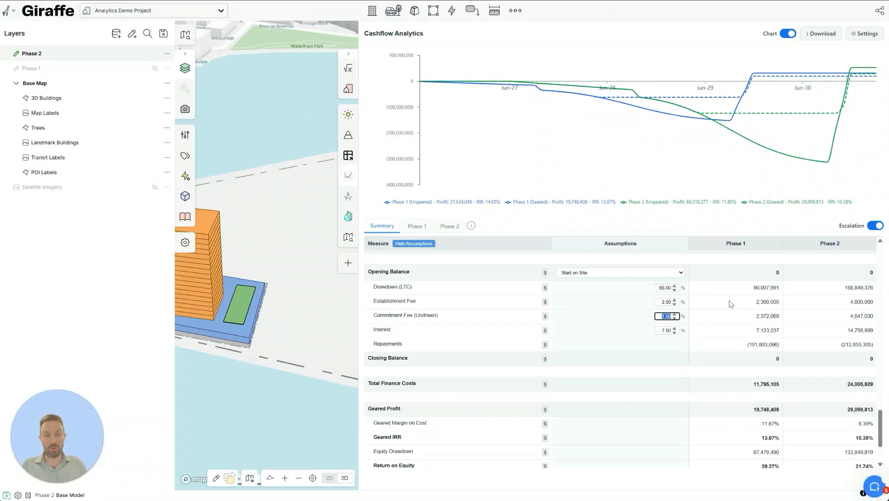
{"action": "scroll", "coordinate": [724, 310], "scroll_direction": "up", "scroll_amount": 1}
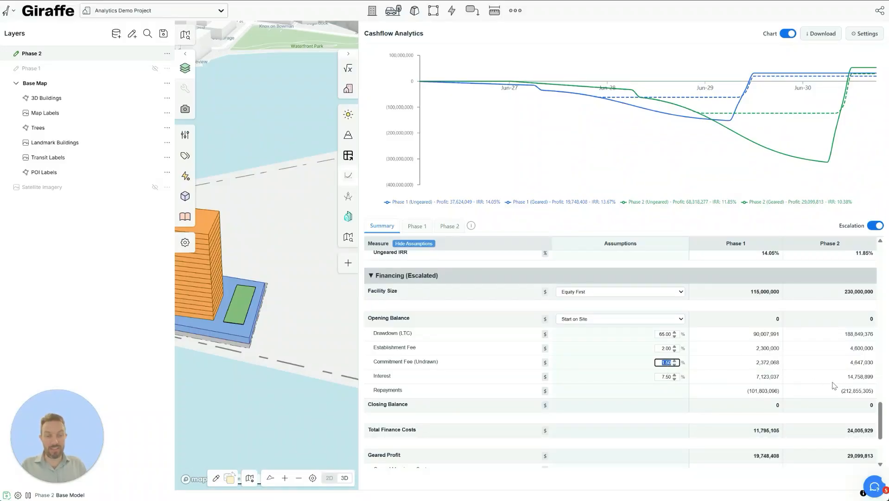
{"action": "left_click", "coordinate": [763, 391]}
{"action": "scroll", "coordinate": [674, 359], "scroll_direction": "down", "scroll_amount": 2}
{"action": "scroll", "coordinate": [661, 312], "scroll_direction": "down", "scroll_amount": 2}
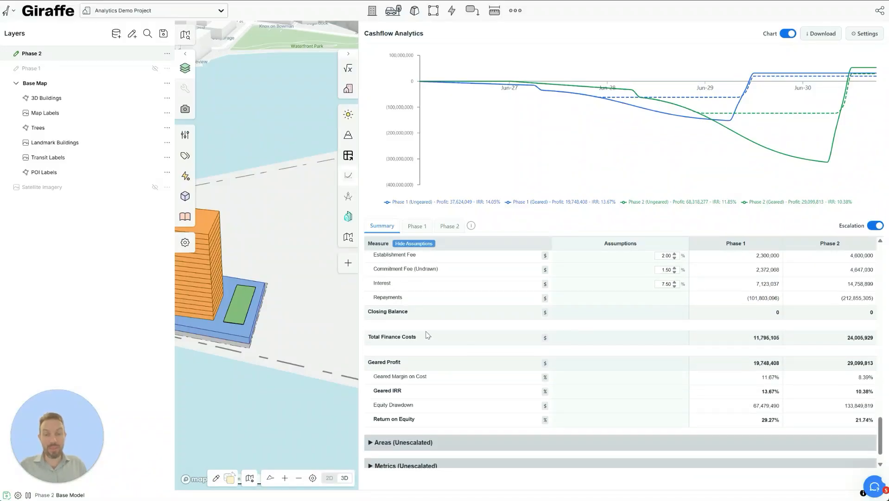
{"action": "scroll", "coordinate": [658, 343], "scroll_direction": "down", "scroll_amount": 1}
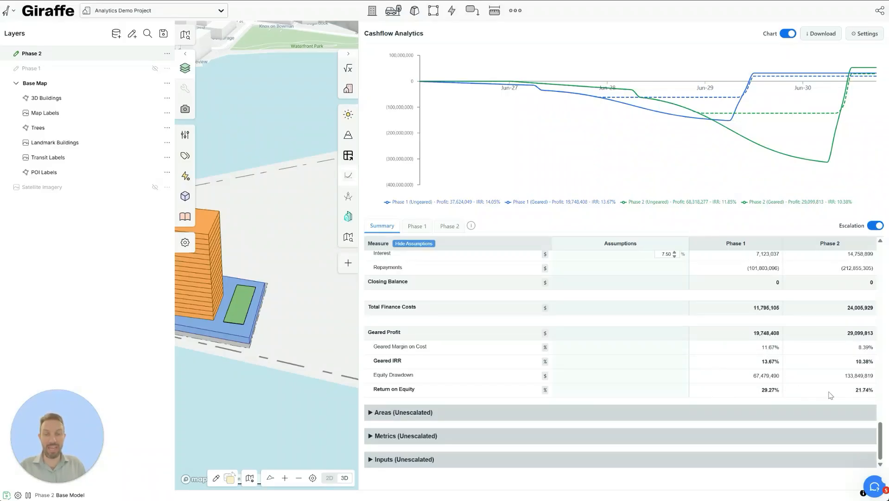
- Hide the assumptions, review Phase 1's monthly cashflow table, then return to the two-phase Summary
{"action": "left_click", "coordinate": [414, 244]}
{"action": "left_click", "coordinate": [417, 228]}
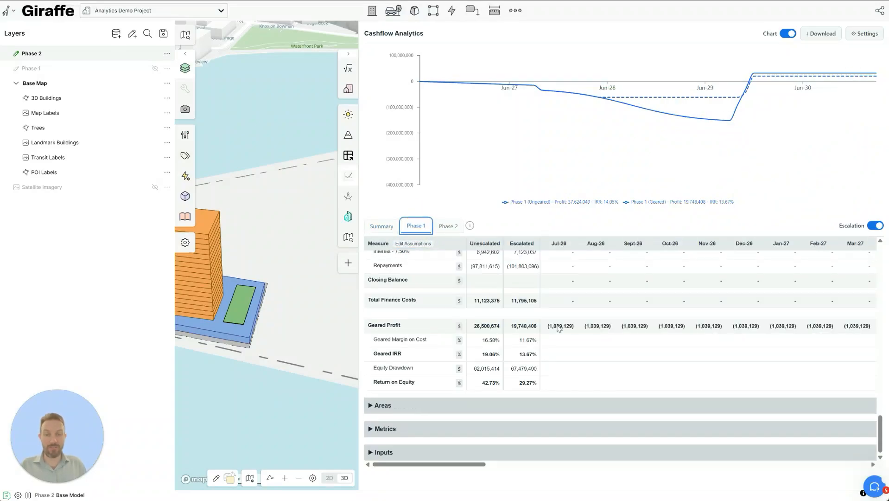
{"action": "scroll", "coordinate": [542, 379], "scroll_direction": "up", "scroll_amount": 5}
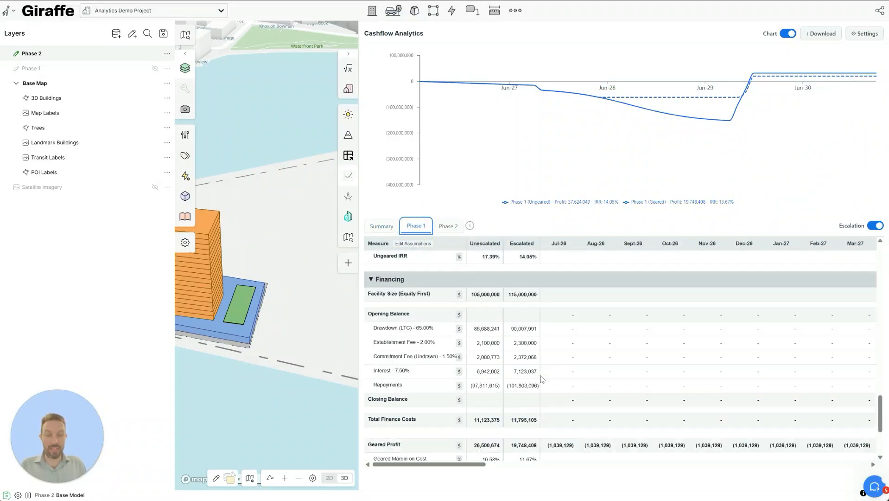
{"action": "scroll", "coordinate": [542, 379], "scroll_direction": "up", "scroll_amount": 2}
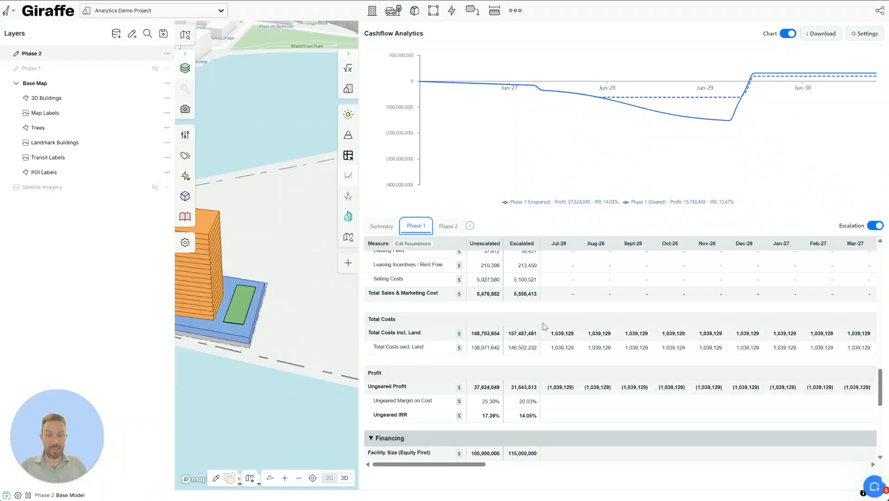
{"action": "scroll", "coordinate": [544, 326], "scroll_direction": "down", "scroll_amount": 5}
{"action": "left_click_drag", "start_coordinate": [477, 463], "coordinate": [747, 469]}
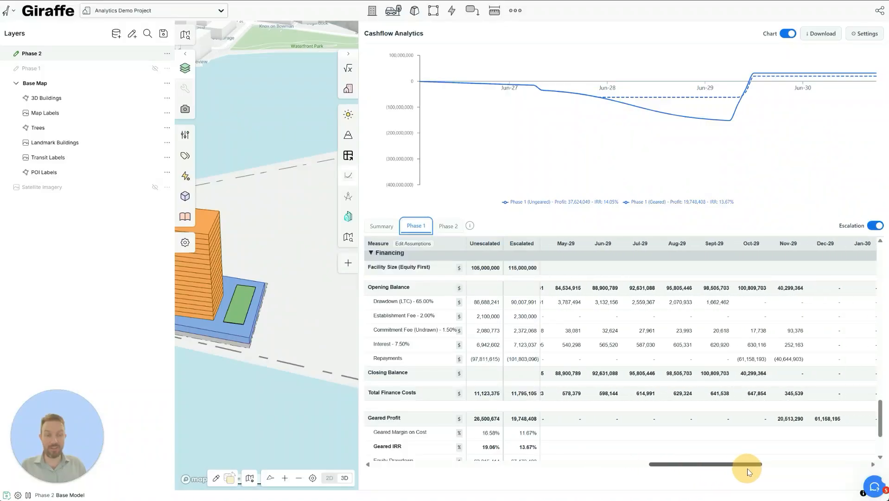
{"action": "scroll", "coordinate": [672, 408], "scroll_direction": "down", "scroll_amount": 3}
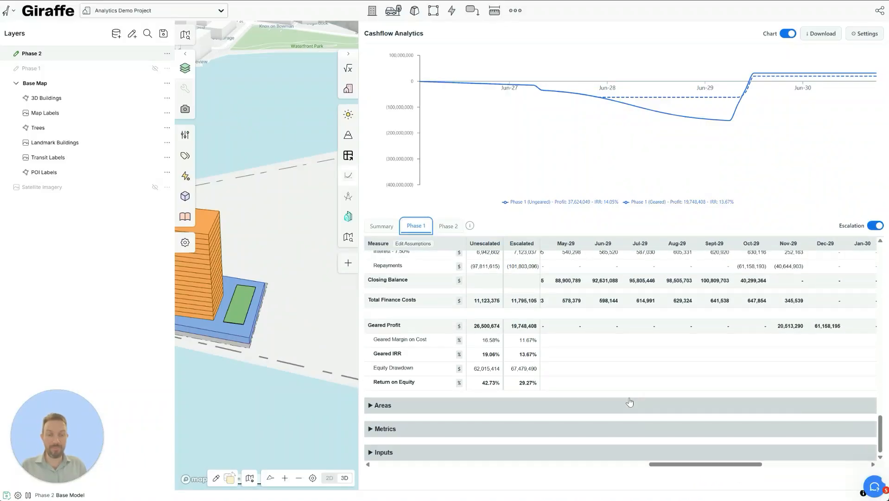
{"action": "scroll", "coordinate": [573, 408], "scroll_direction": "up", "scroll_amount": 15}
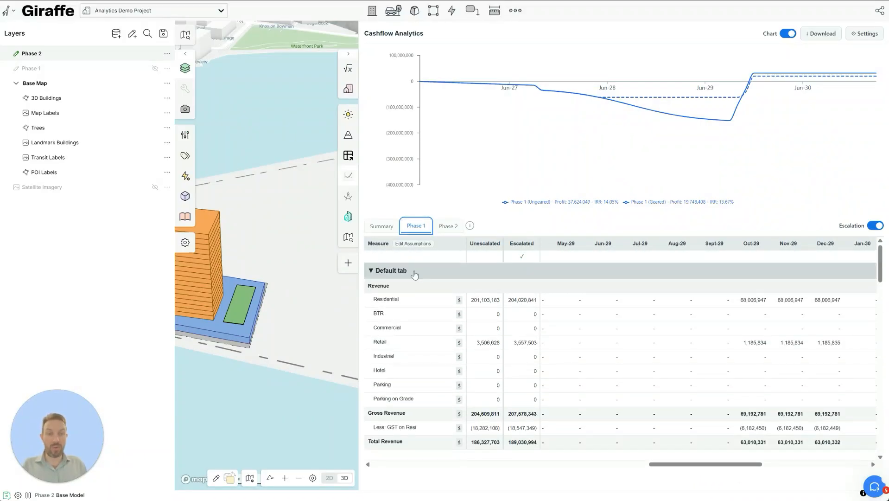
{"action": "left_click", "coordinate": [388, 226]}
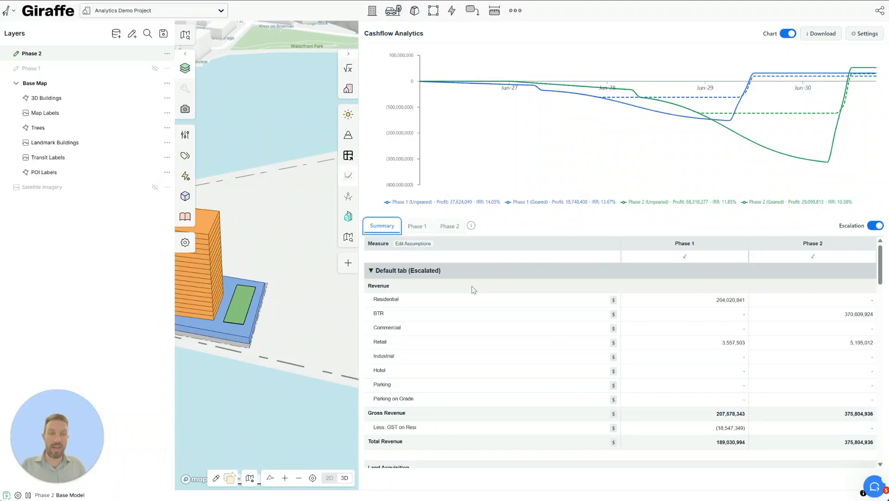
- Download the cashflow analytics as an Excel .xlsx workbook and open the downloaded file
{"action": "scroll", "coordinate": [586, 302], "scroll_direction": "down", "scroll_amount": 15}
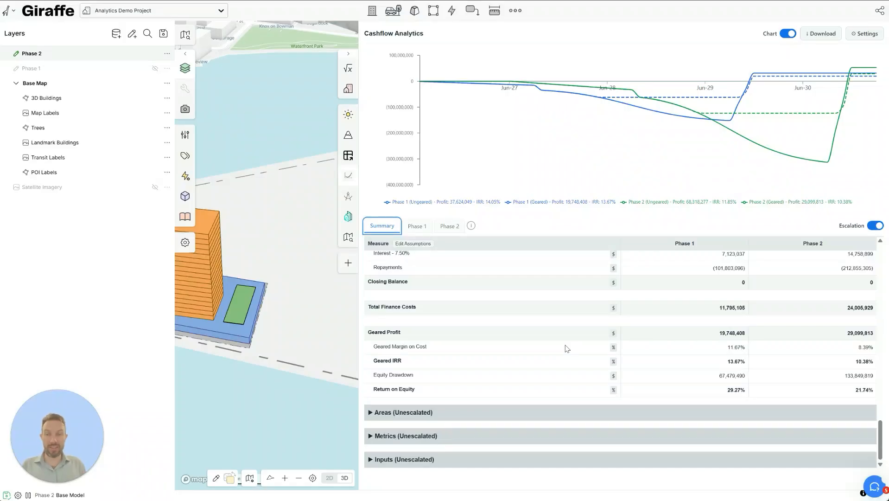
{"action": "mouse_move", "coordinate": [566, 164]}
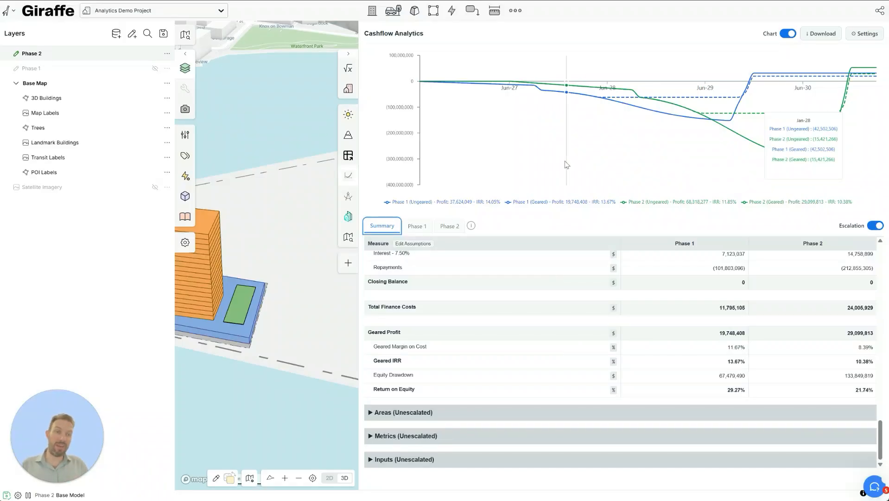
{"action": "left_click", "coordinate": [819, 34]}
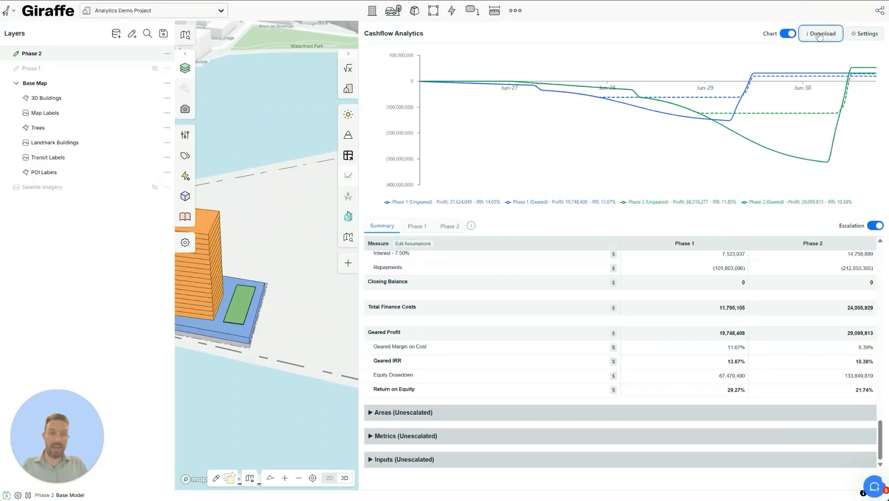
{"action": "left_click", "coordinate": [725, 17]}
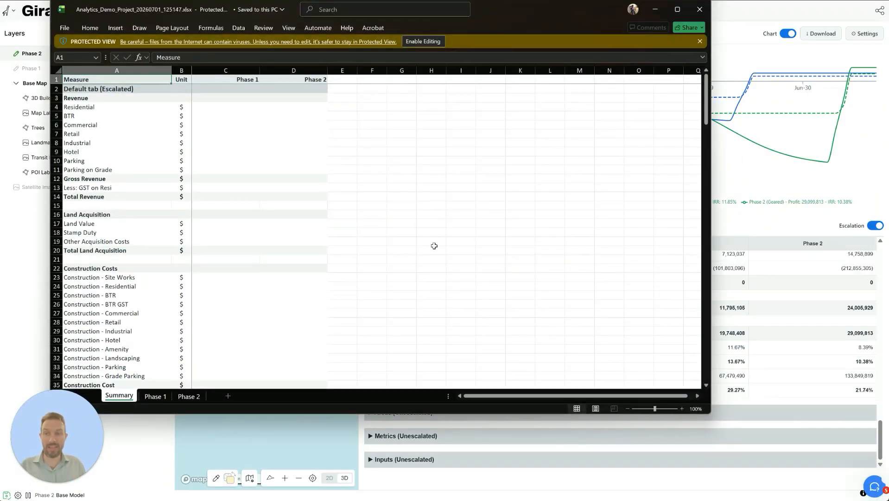
- Enable editing, enlarge the workbook window, check Summary cell formulas, and switch to the Phase 1 sheet
{"action": "left_click", "coordinate": [431, 45]}
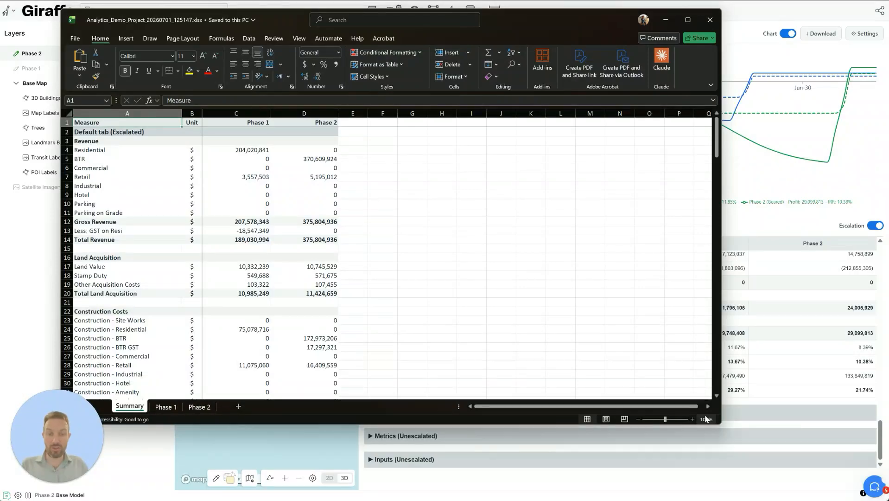
{"action": "left_click_drag", "start_coordinate": [720, 422], "coordinate": [849, 487]}
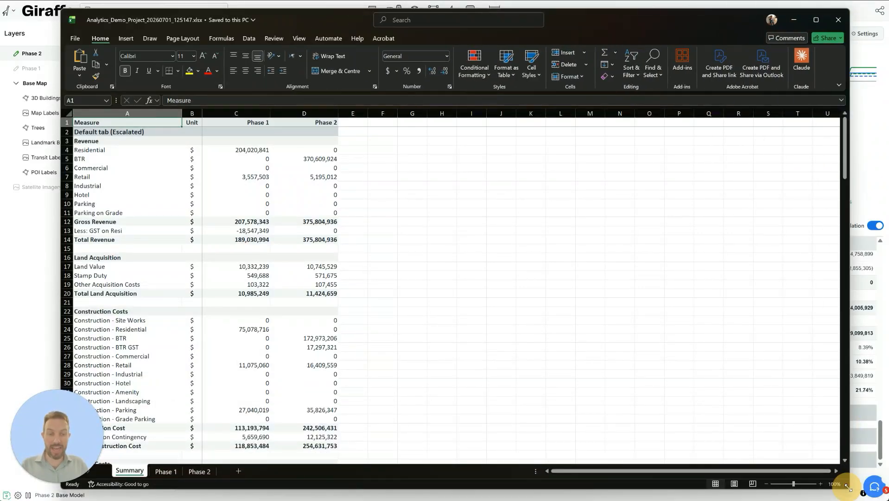
{"action": "left_click", "coordinate": [242, 202]}
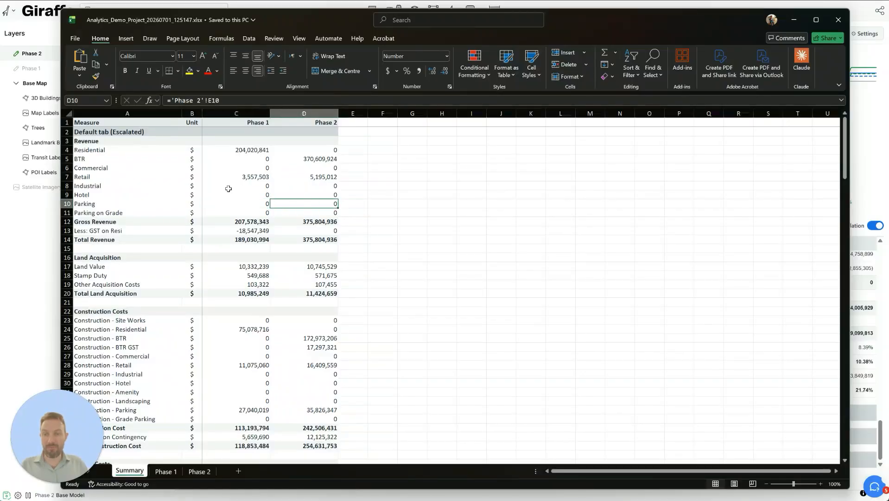
{"action": "left_click", "coordinate": [247, 174]}
{"action": "left_click", "coordinate": [166, 471]}
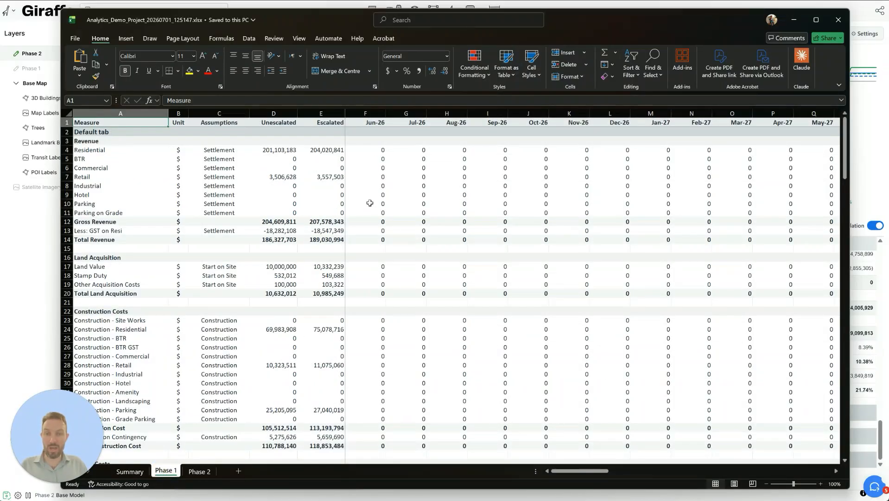
- Select Phase 1 monthly revenue values and inspect cell AZ23 and the AU74 commitment fee formula
{"action": "left_click_drag", "start_coordinate": [366, 186], "coordinate": [884, 200]}
{"action": "left_click", "coordinate": [560, 319]}
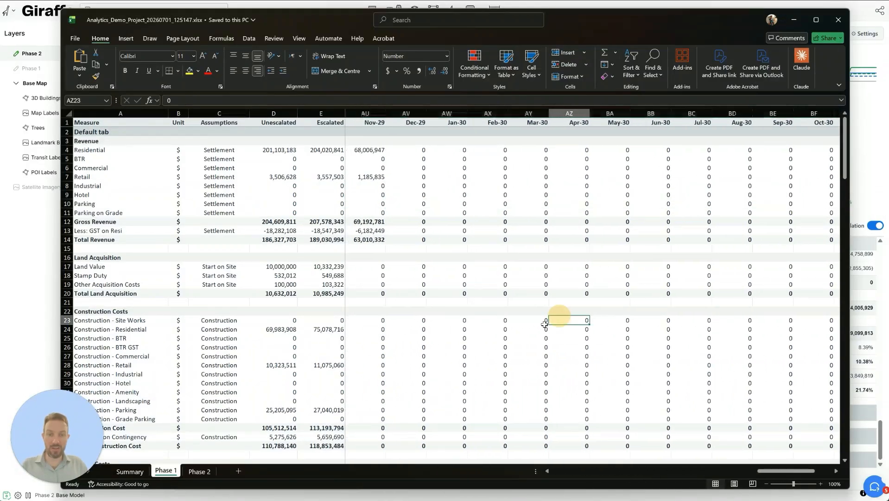
{"action": "scroll", "coordinate": [500, 353], "scroll_direction": "down", "scroll_amount": 13}
{"action": "scroll", "coordinate": [500, 353], "scroll_direction": "down", "scroll_amount": 8}
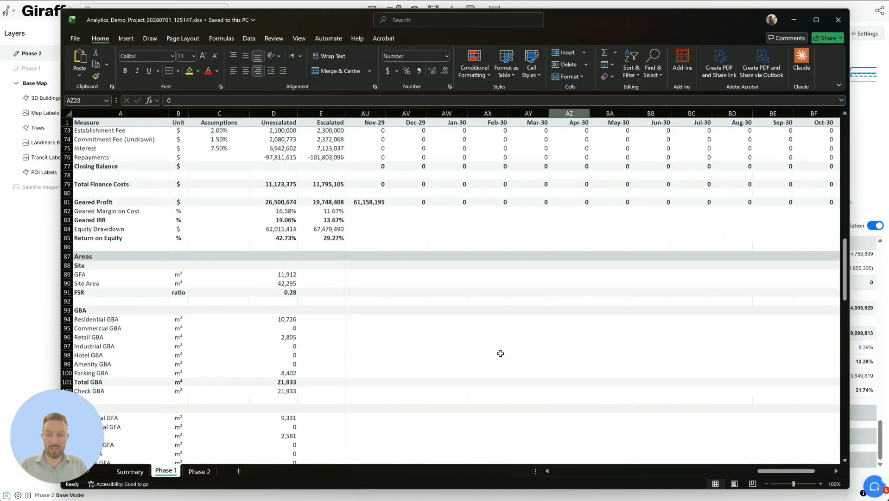
{"action": "left_click", "coordinate": [360, 214]}
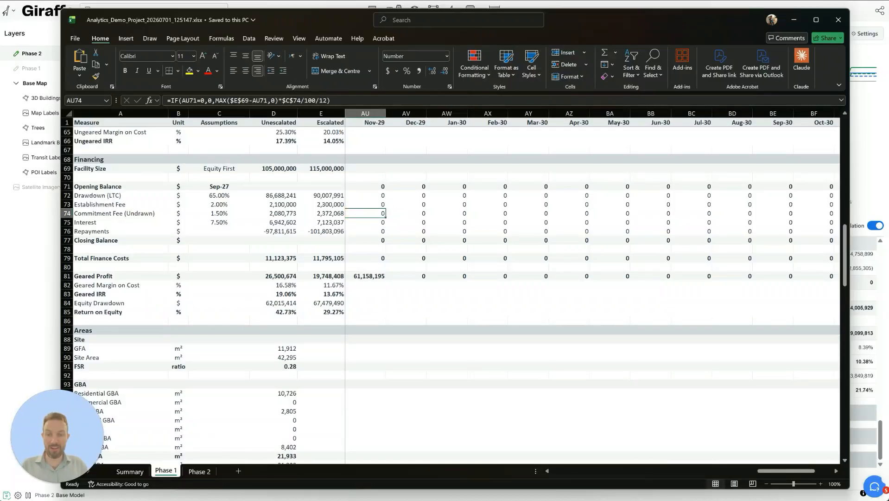
{"action": "left_click_drag", "start_coordinate": [791, 471], "coordinate": [547, 476]}
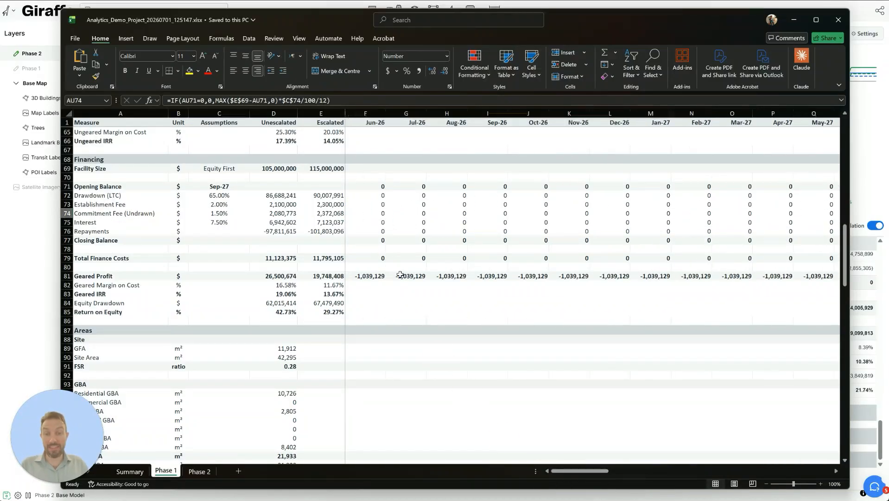
- Inspect the Commercial GBA value in D95, scroll through the sheet, and minimise Excel
{"action": "scroll", "coordinate": [399, 290], "scroll_direction": "up", "scroll_amount": 10}
{"action": "scroll", "coordinate": [398, 290], "scroll_direction": "down", "scroll_amount": 16}
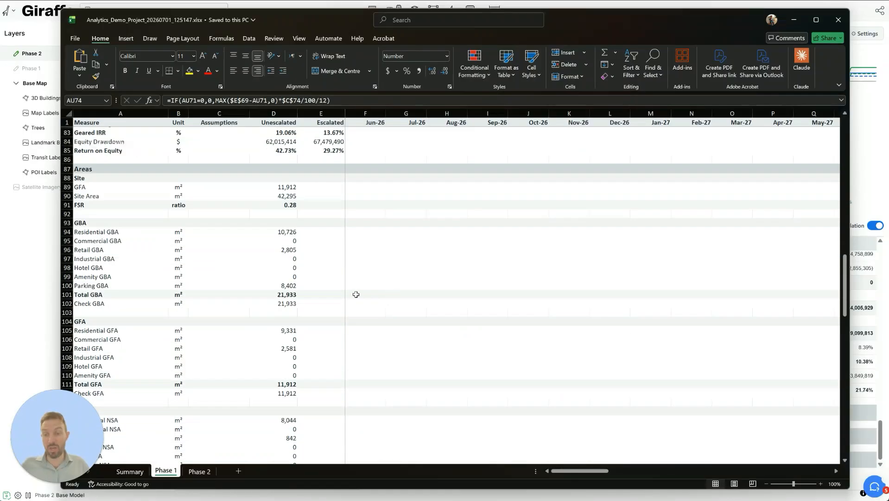
{"action": "left_click", "coordinate": [273, 240]}
{"action": "scroll", "coordinate": [273, 260], "scroll_direction": "down", "scroll_amount": 9}
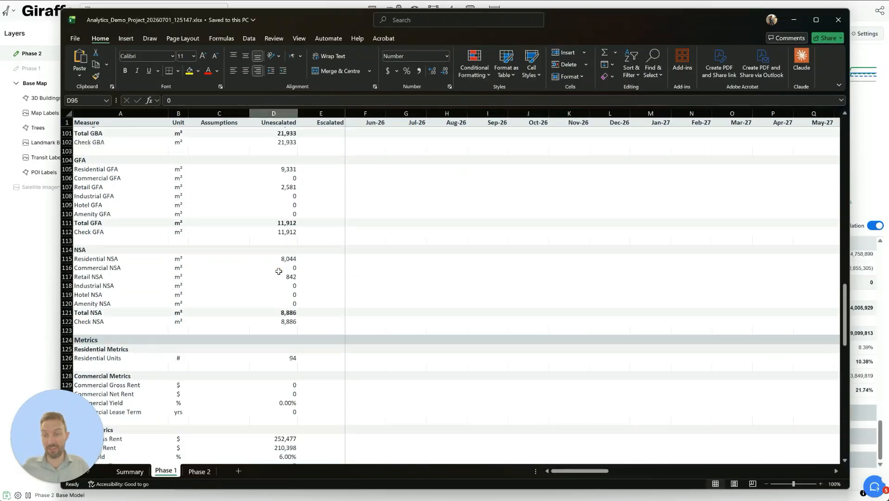
{"action": "scroll", "coordinate": [267, 317], "scroll_direction": "down", "scroll_amount": 20}
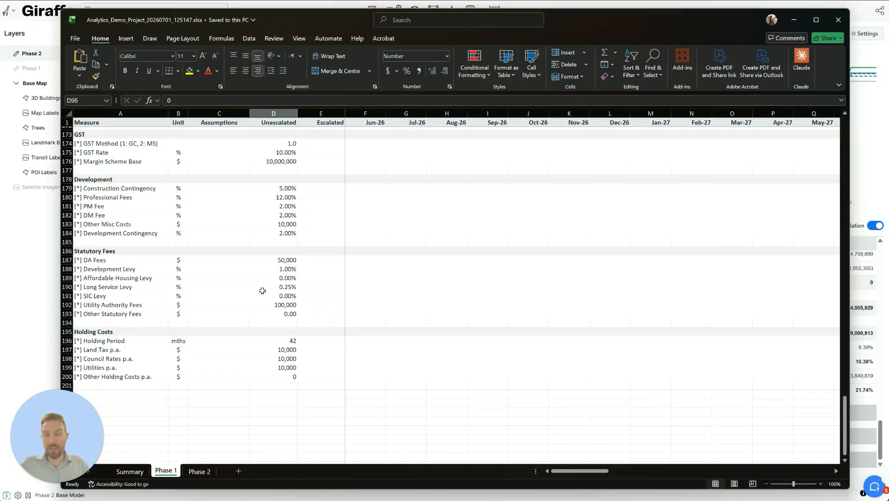
{"action": "scroll", "coordinate": [262, 291], "scroll_direction": "up", "scroll_amount": 20}
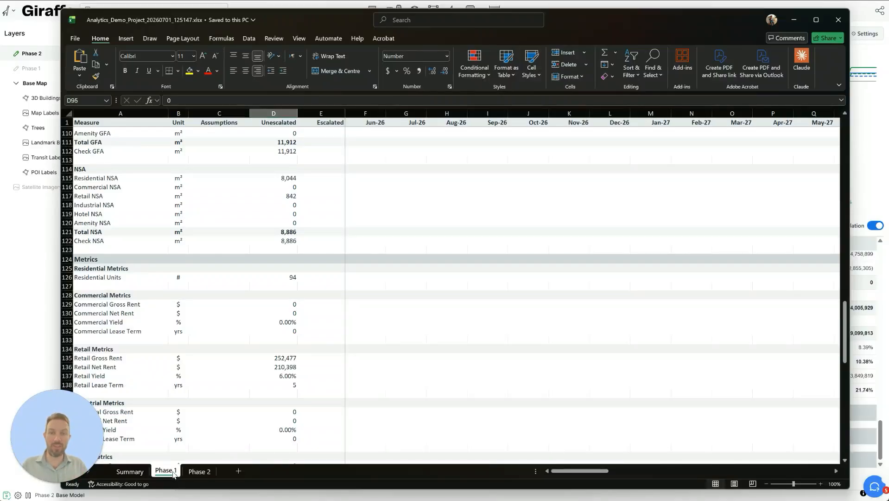
{"action": "scroll", "coordinate": [407, 337], "scroll_direction": "up", "scroll_amount": 20}
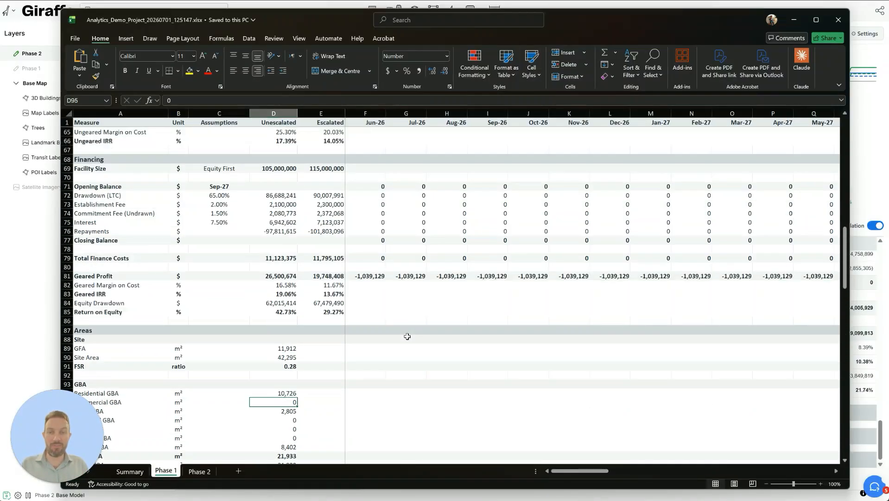
{"action": "scroll", "coordinate": [406, 337], "scroll_direction": "up", "scroll_amount": 9}
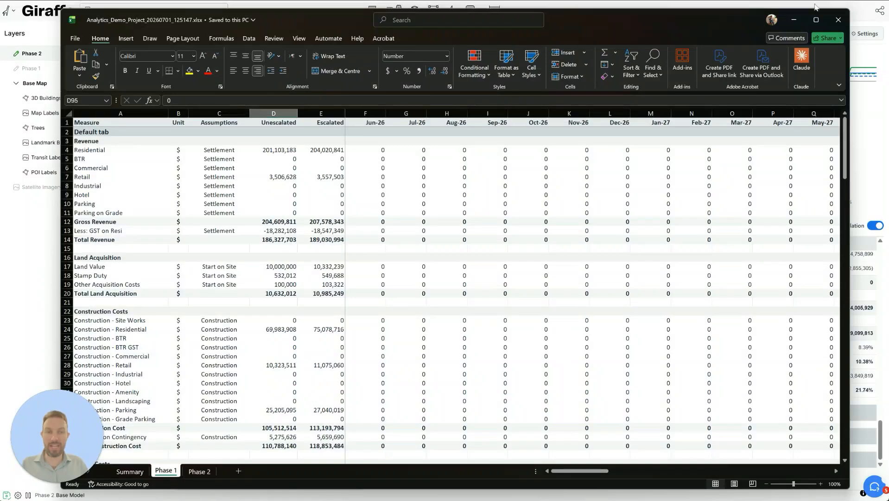
{"action": "left_click", "coordinate": [793, 19]}
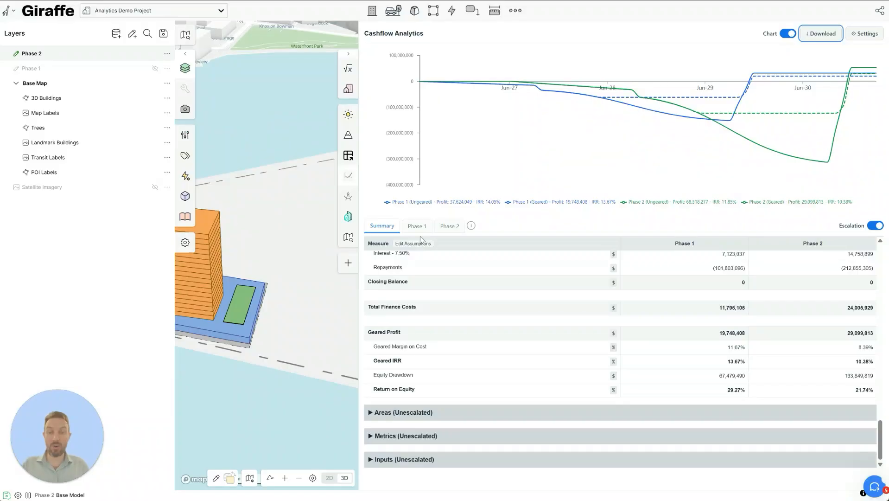
{"action": "scroll", "coordinate": [520, 391], "scroll_direction": "up", "scroll_amount": 10}
{"action": "scroll", "coordinate": [490, 324], "scroll_direction": "up", "scroll_amount": 3}
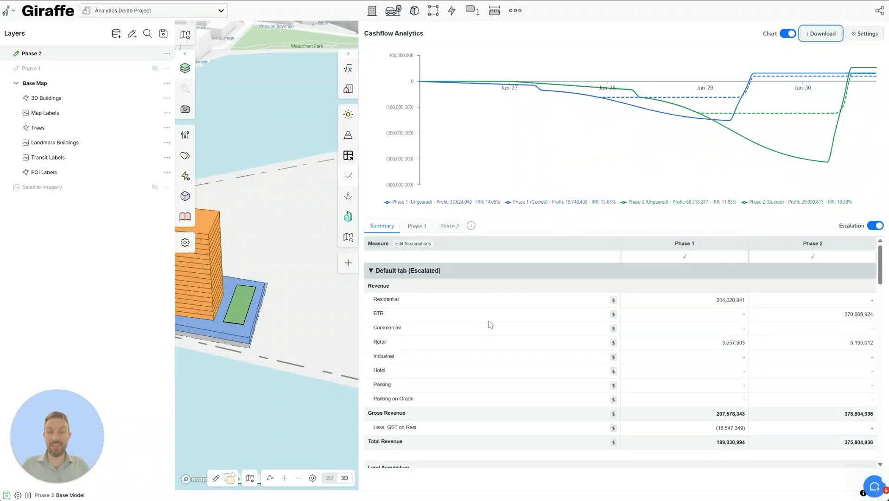